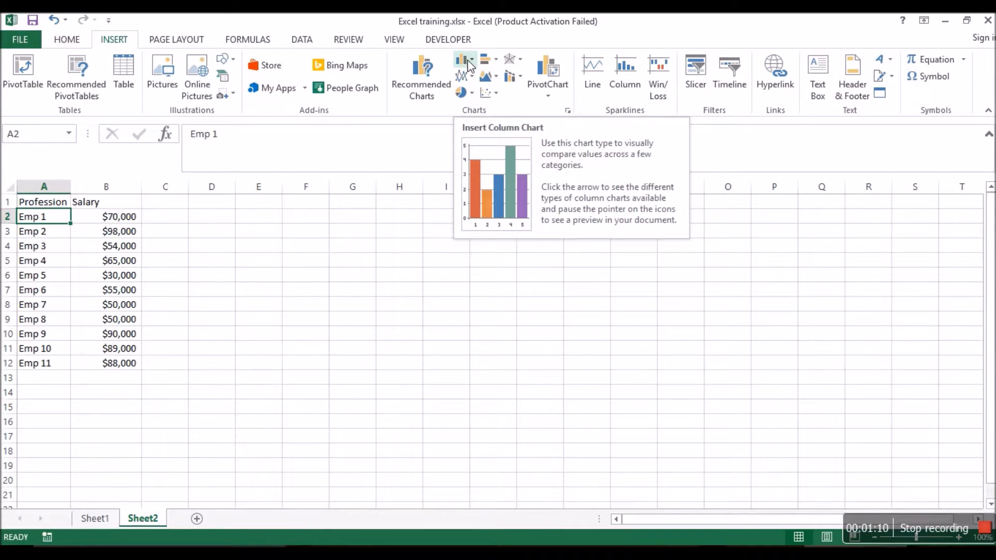
- Insert a 3-D Column chart from the salary data and move it up beside the table
{"action": "left_click", "coordinate": [469, 61]}
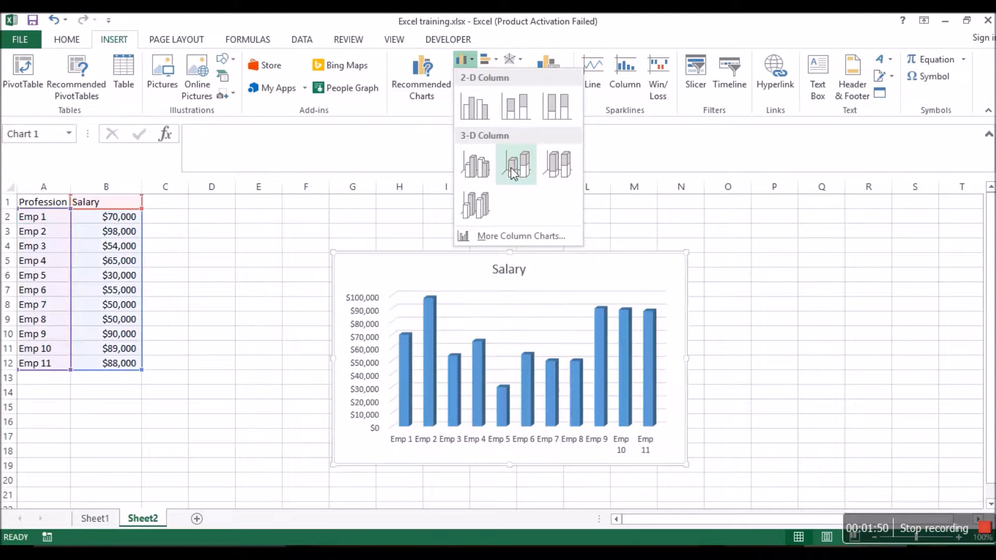
{"action": "left_click", "coordinate": [490, 205]}
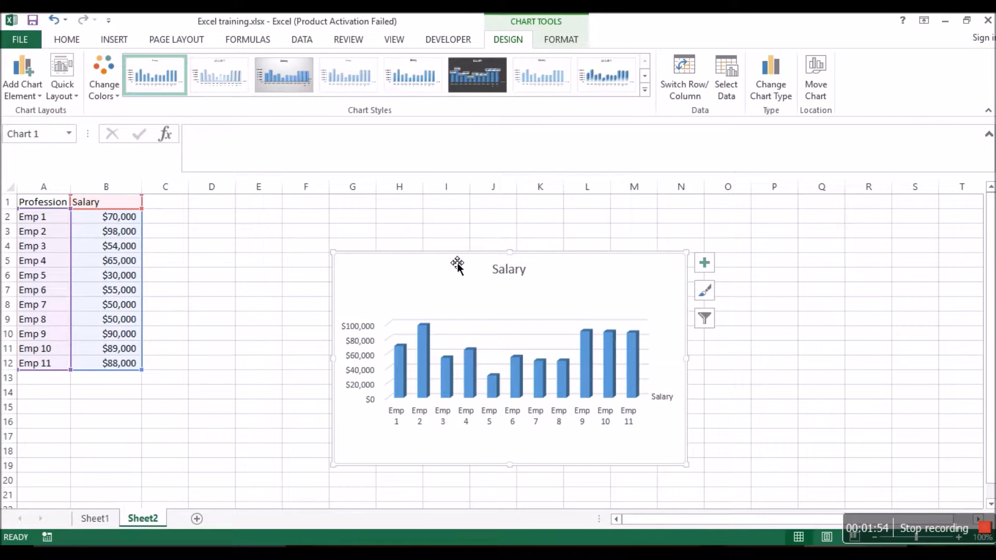
{"action": "left_click_drag", "start_coordinate": [434, 281], "coordinate": [401, 237]}
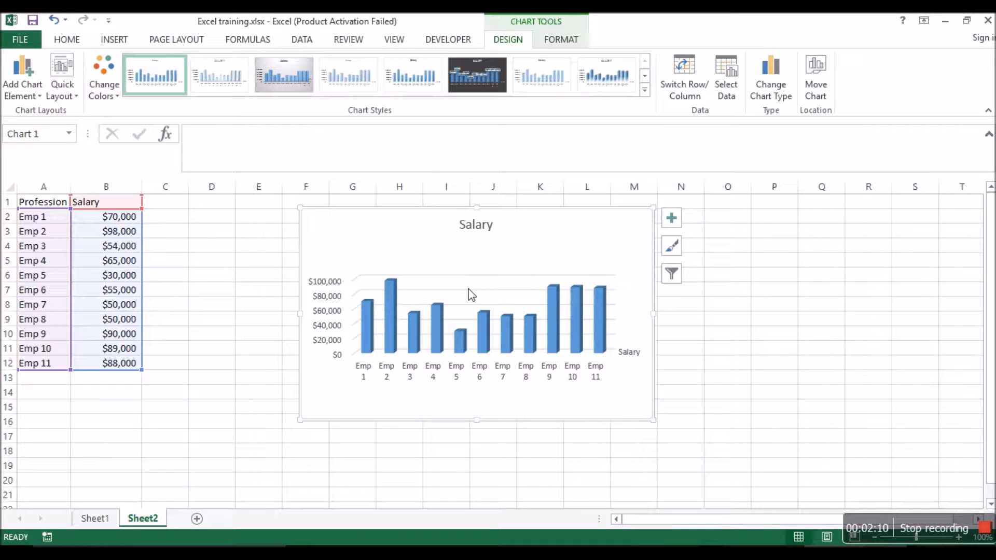
- Apply the dark gradient chart style just before Style 10 to the Salary column chart
{"action": "mouse_move", "coordinate": [553, 297]}
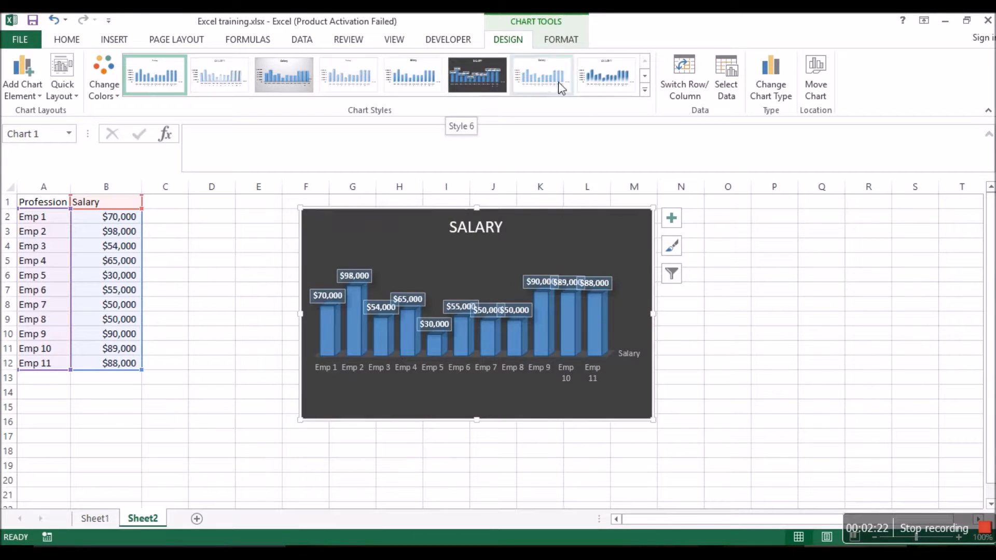
{"action": "left_click", "coordinate": [644, 77]}
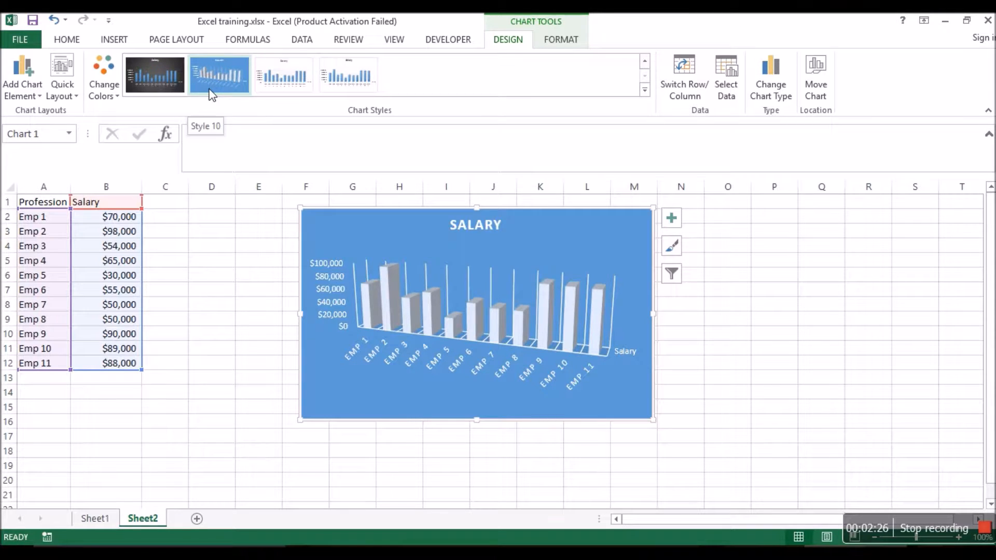
{"action": "left_click", "coordinate": [175, 98]}
{"action": "left_click", "coordinate": [248, 322]}
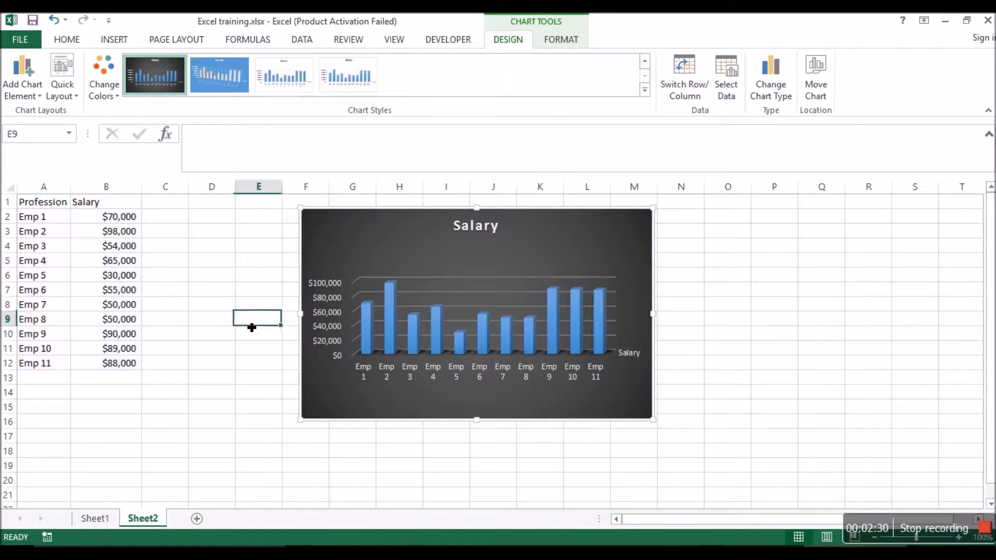
{"action": "left_click", "coordinate": [468, 245]}
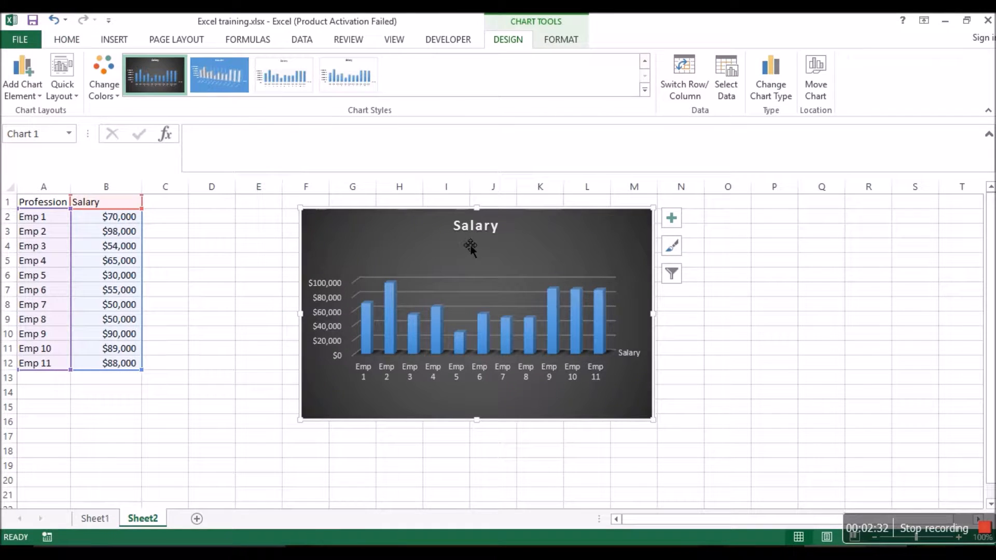
{"action": "left_click", "coordinate": [563, 40]}
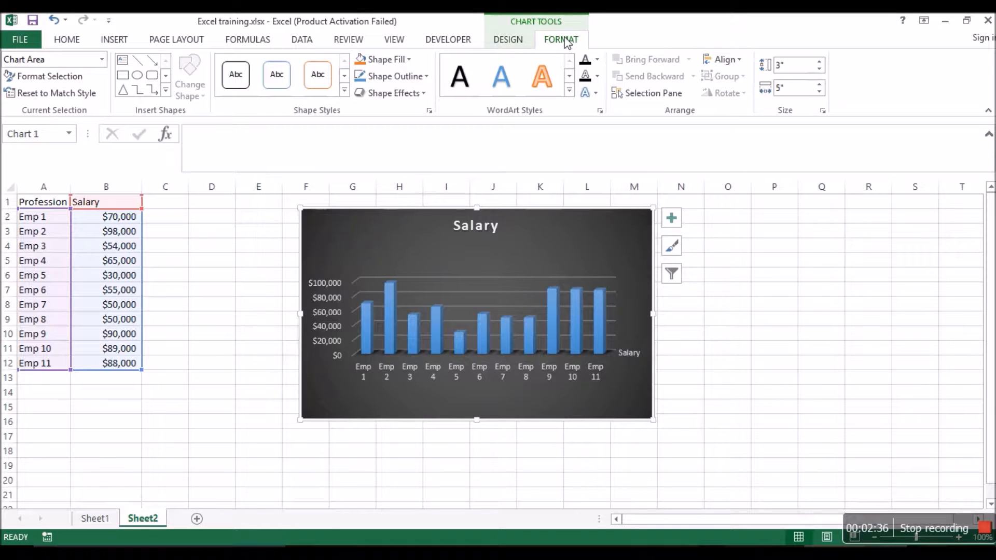
{"action": "left_click", "coordinate": [493, 46]}
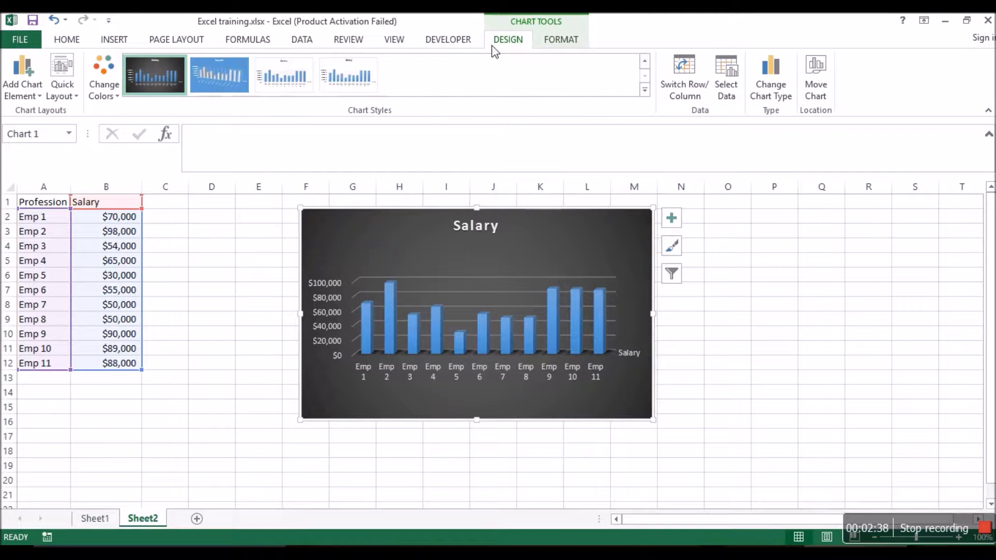
{"action": "left_click", "coordinate": [648, 61]}
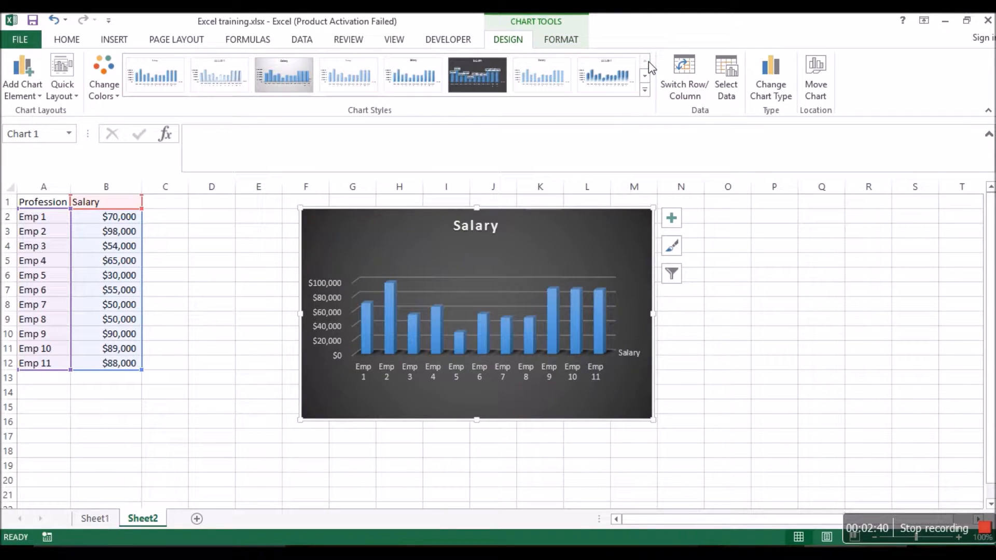
- Fill the column chart's area with dark orange and give it a dark green outline
{"action": "left_click", "coordinate": [561, 40]}
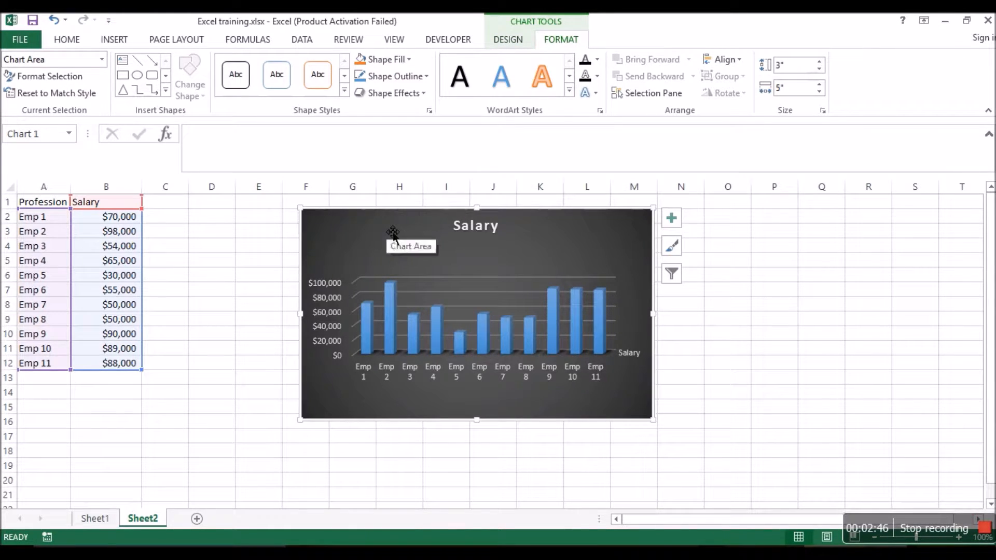
{"action": "left_click", "coordinate": [397, 62]}
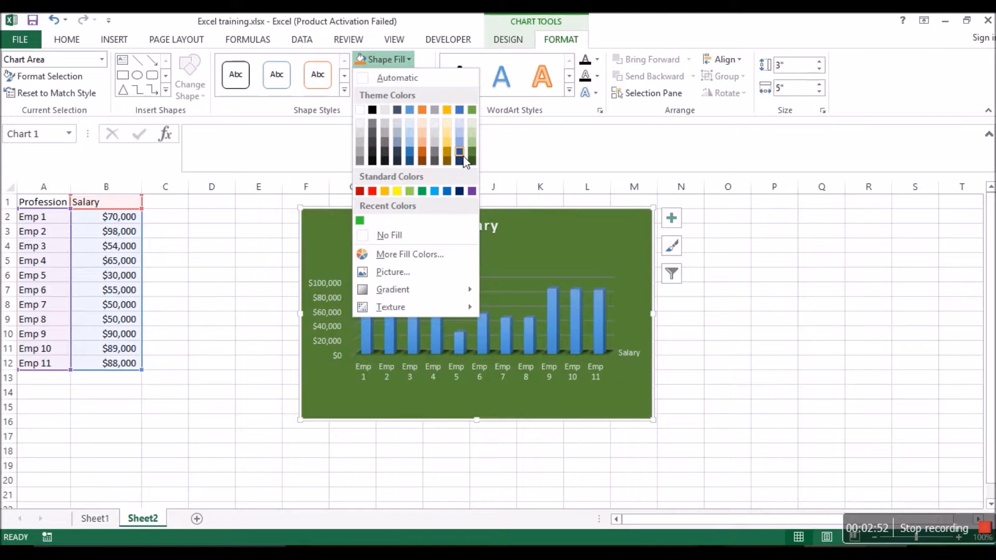
{"action": "left_click", "coordinate": [422, 151]}
{"action": "left_click", "coordinate": [423, 76]}
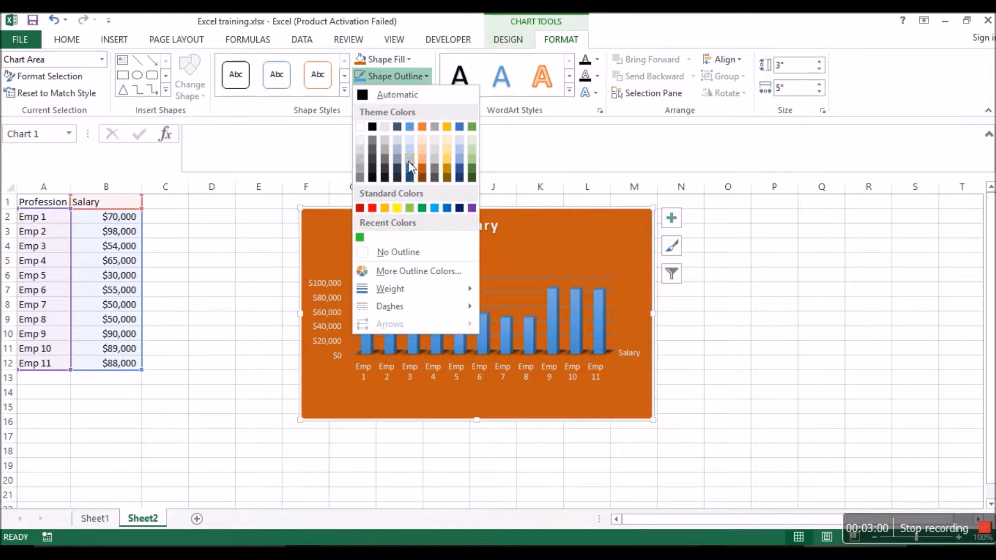
{"action": "left_click", "coordinate": [473, 172]}
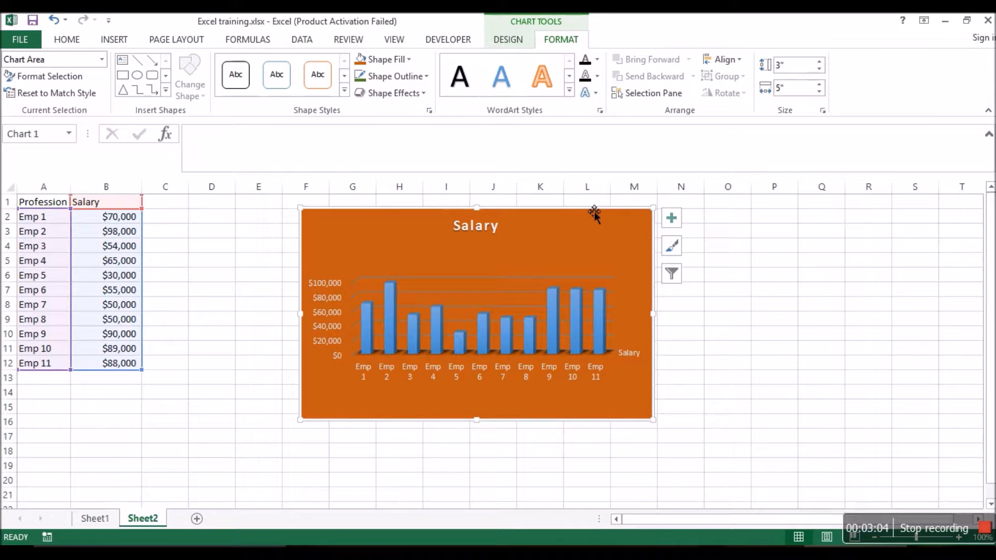
- Set the column chart's text fill to light gold and its text outline to yellow
{"action": "left_click", "coordinate": [589, 61]}
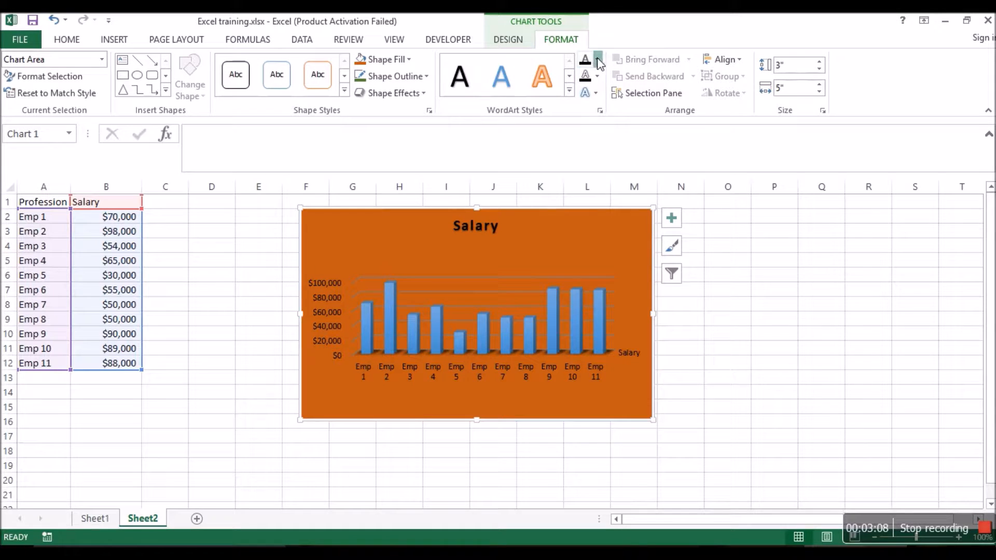
{"action": "left_click", "coordinate": [597, 59]}
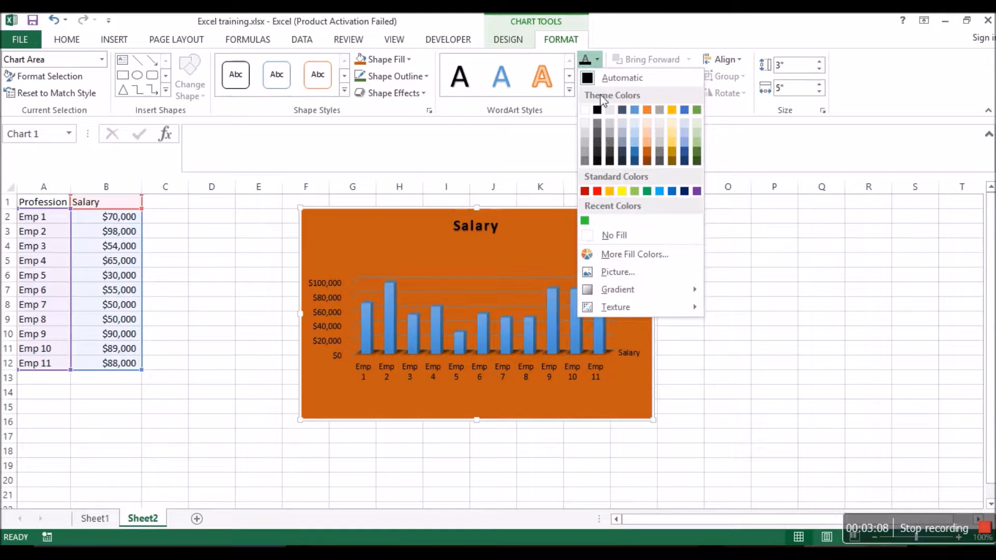
{"action": "left_click", "coordinate": [675, 143]}
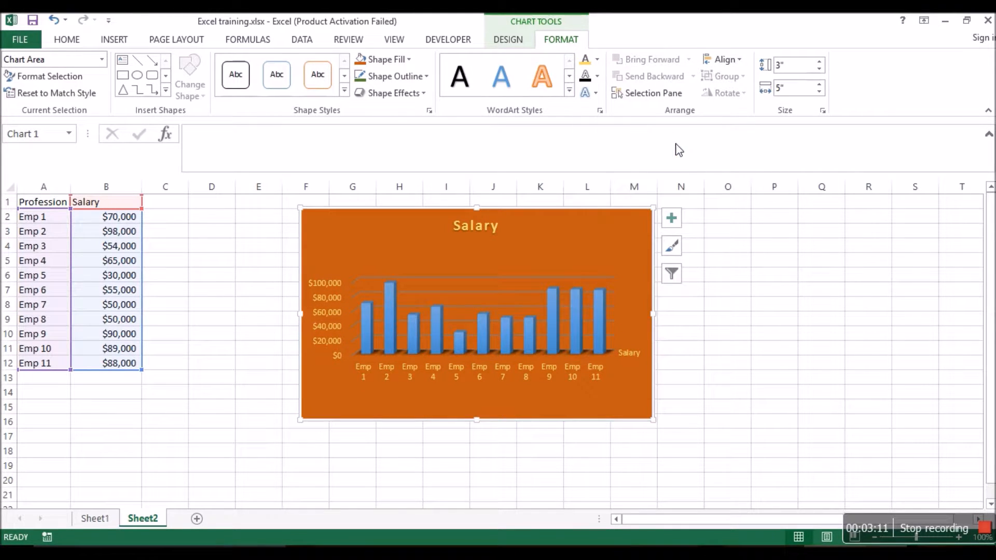
{"action": "left_click", "coordinate": [597, 76]}
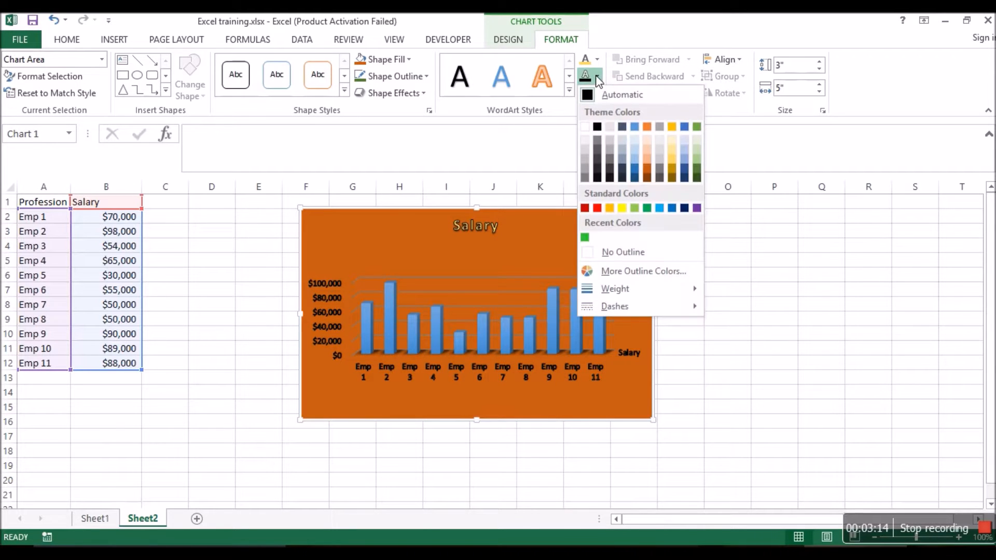
{"action": "left_click", "coordinate": [627, 208]}
{"action": "left_click", "coordinate": [805, 305]}
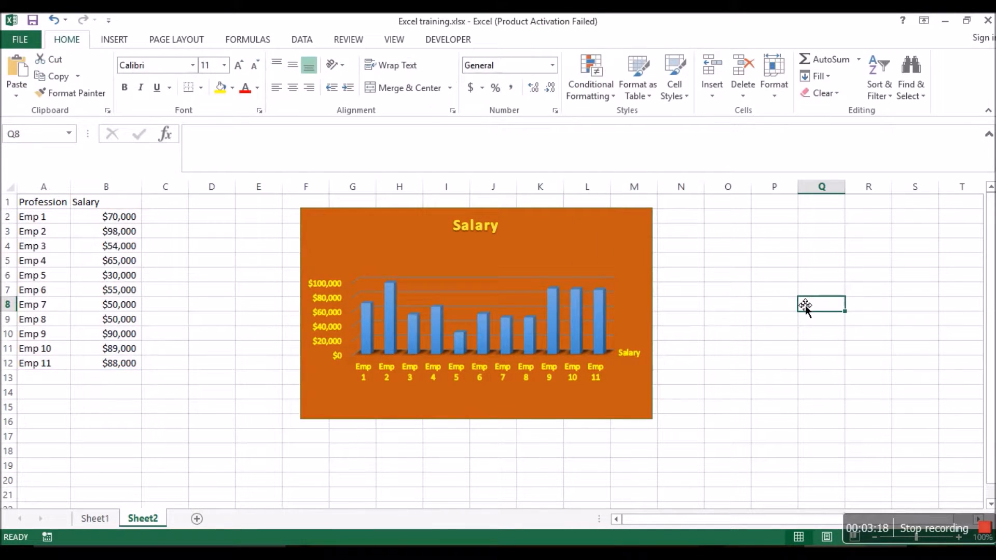
{"action": "left_click", "coordinate": [505, 249]}
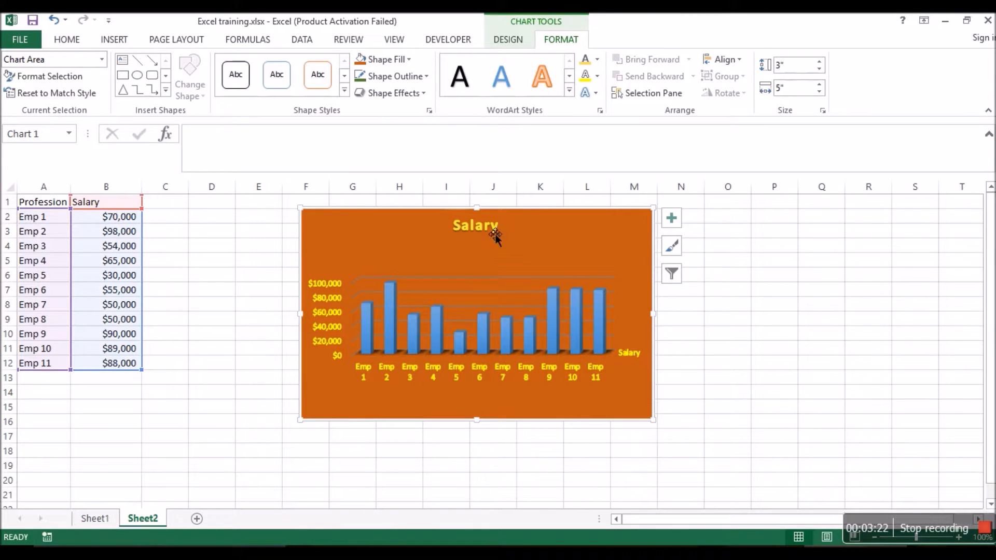
- Insert a 3-D pie chart of the salary data and move it clear of the column chart, starting near column N
{"action": "left_click", "coordinate": [108, 248]}
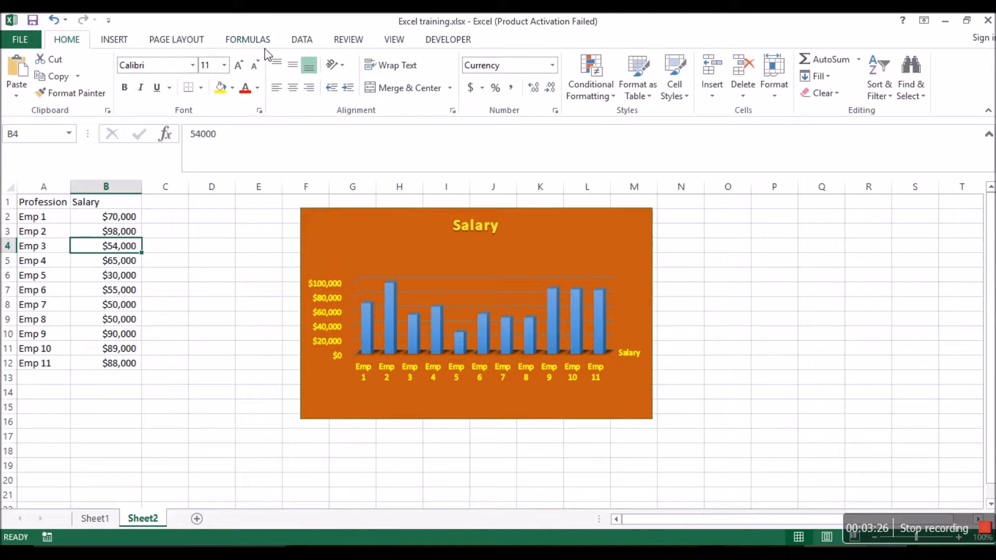
{"action": "left_click", "coordinate": [127, 38]}
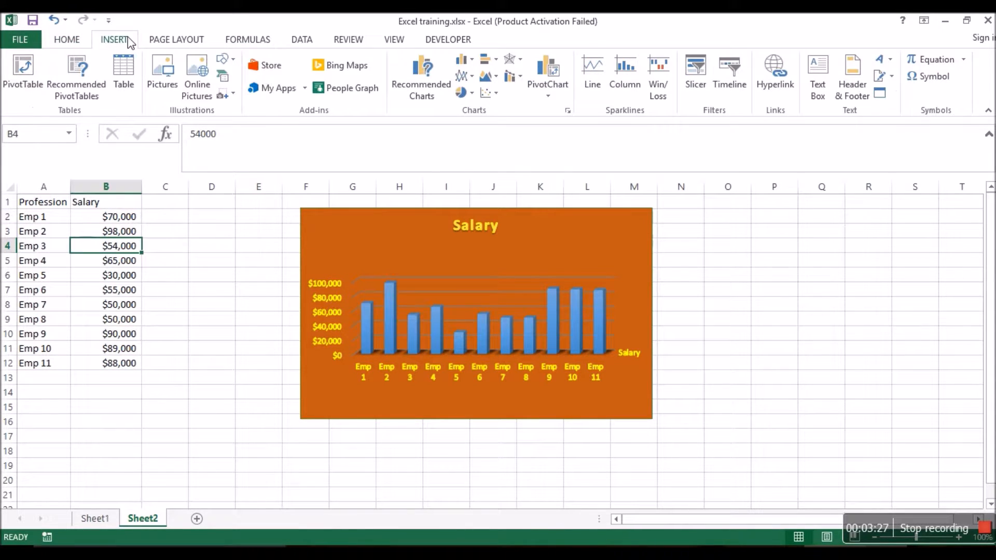
{"action": "left_click", "coordinate": [464, 94]}
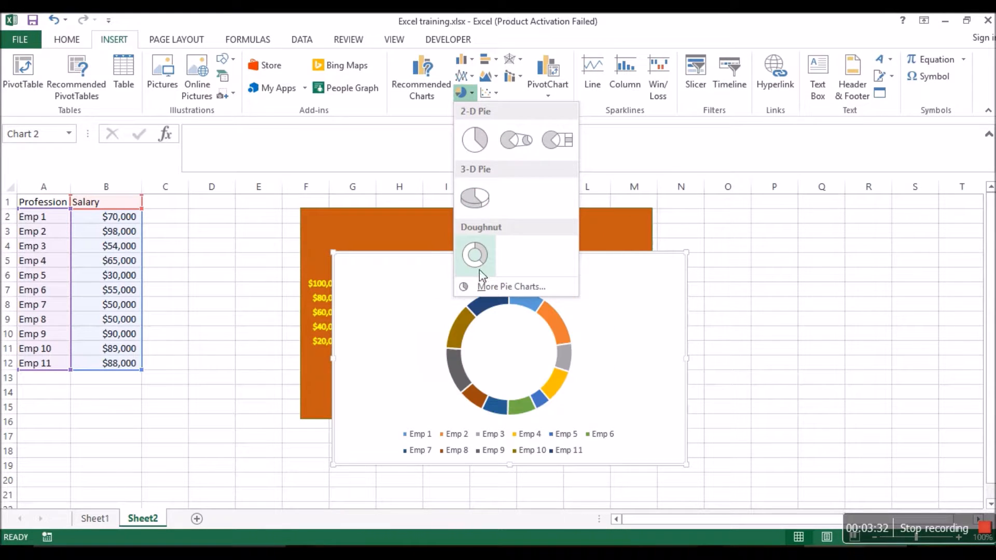
{"action": "left_click", "coordinate": [465, 198]}
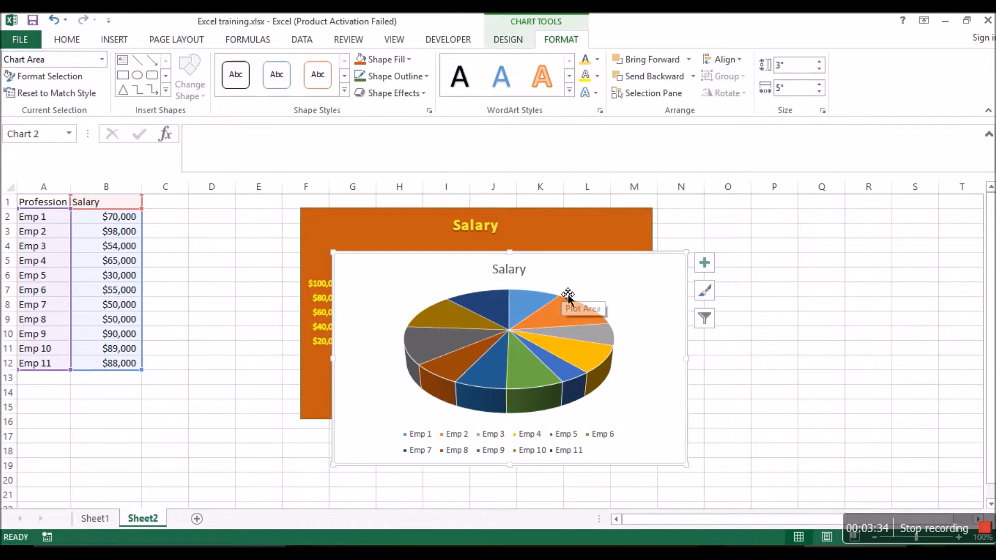
{"action": "left_click_drag", "start_coordinate": [477, 283], "coordinate": [819, 234]}
- Move the column chart next to the data table and resize it to about 2.2" high by 4.95" wide
{"action": "left_click_drag", "start_coordinate": [440, 241], "coordinate": [306, 238]}
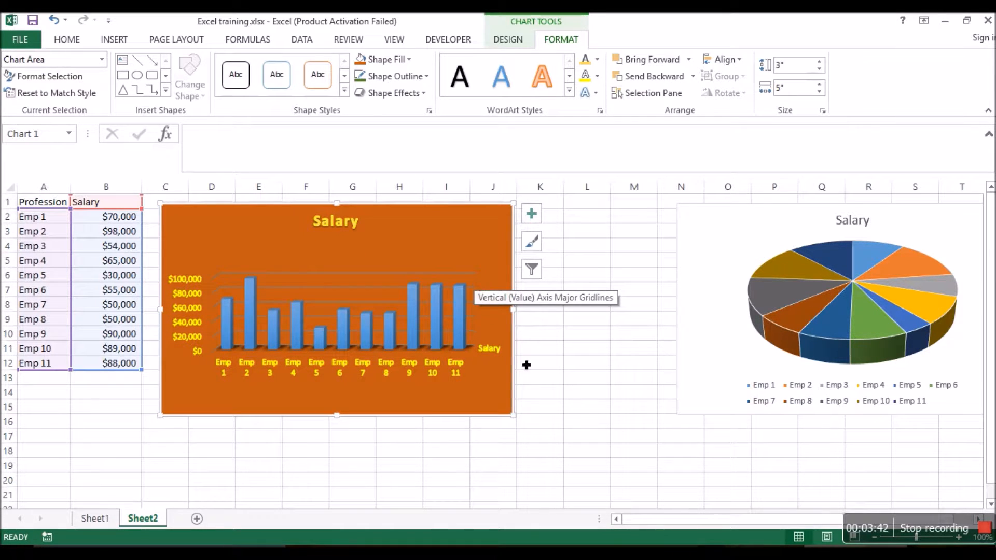
{"action": "left_click_drag", "start_coordinate": [515, 416], "coordinate": [683, 483]}
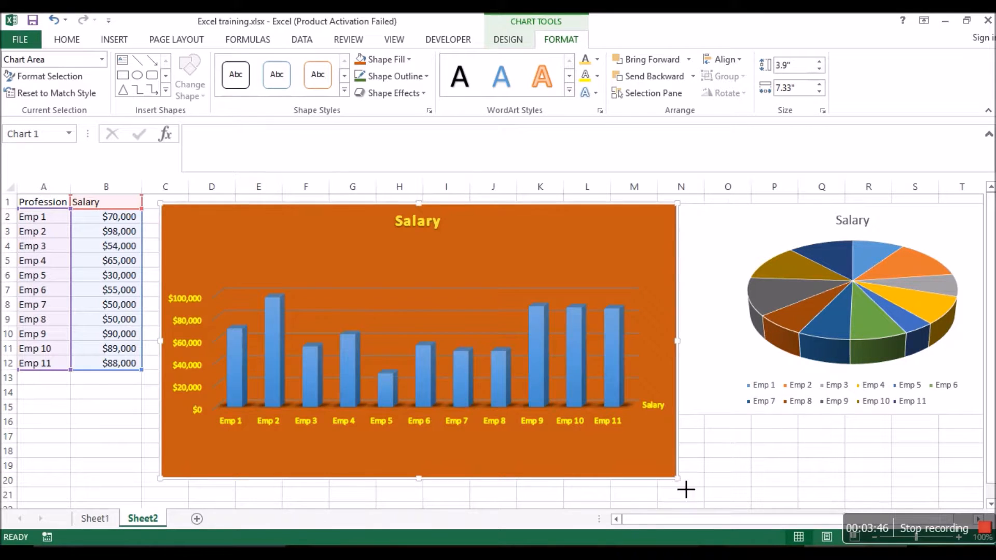
{"action": "left_click_drag", "start_coordinate": [363, 349], "coordinate": [508, 358]}
{"action": "left_click", "coordinate": [702, 344]}
{"action": "left_click_drag", "start_coordinate": [624, 353], "coordinate": [656, 398]}
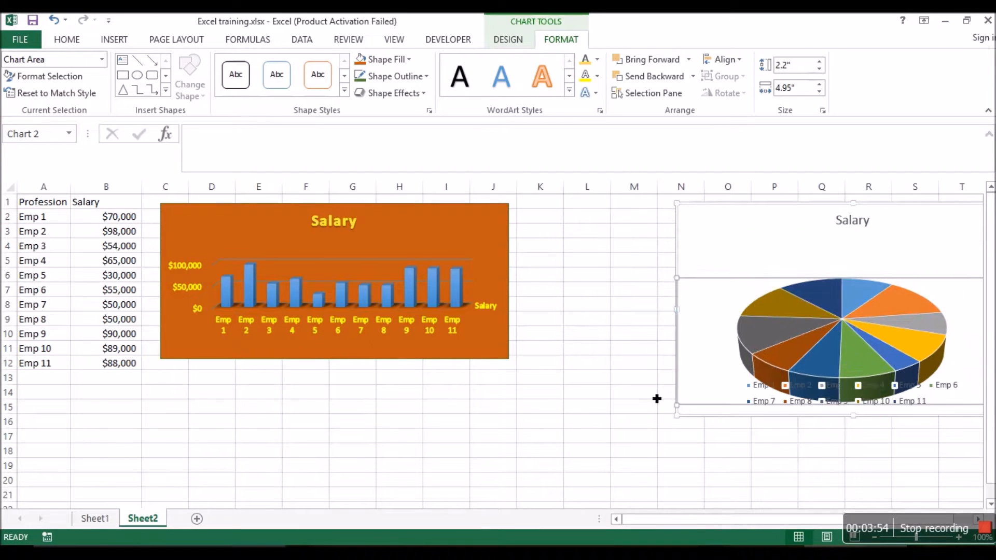
{"action": "key", "text": "ctrl+z"}
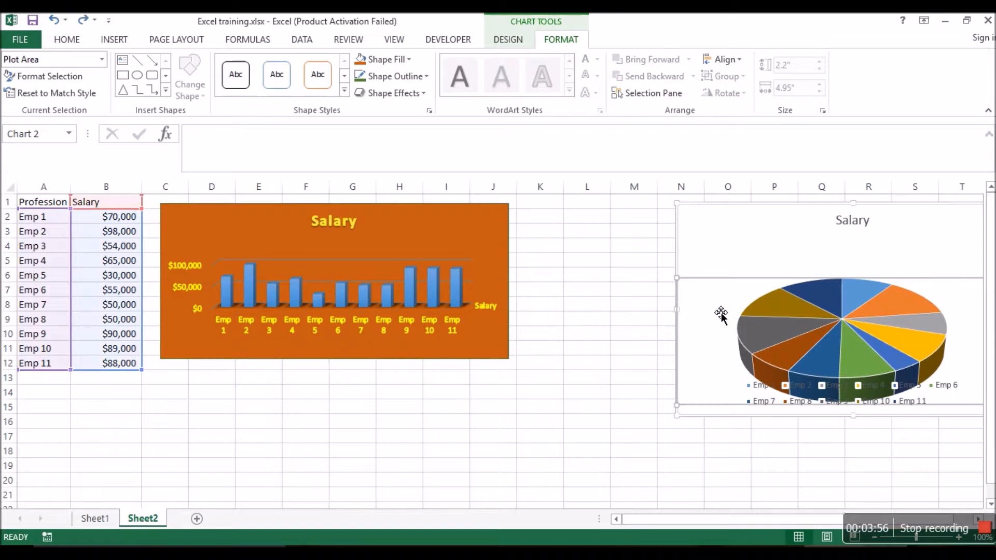
{"action": "left_click", "coordinate": [591, 319]}
{"action": "key", "text": "ctrl+z"}
- Move the pie chart next to the column chart and resize it to about 2.1" high by 5.31" wide
{"action": "mouse_move", "coordinate": [741, 211]}
{"action": "left_mouse_down"}
{"action": "mouse_move", "coordinate": [612, 218]}
{"action": "mouse_move", "coordinate": [591, 231]}
{"action": "left_mouse_up"}
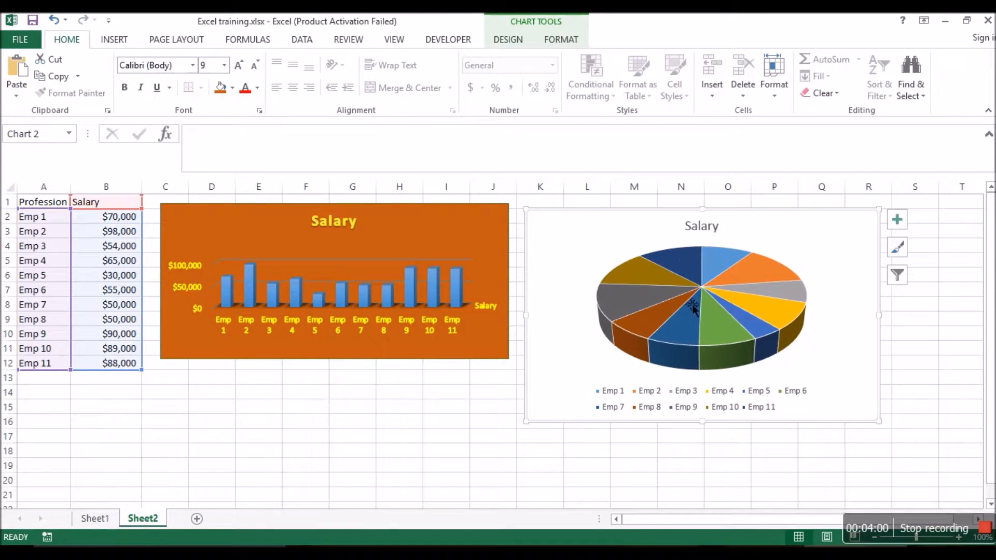
{"action": "left_click_drag", "start_coordinate": [887, 425], "coordinate": [900, 363]}
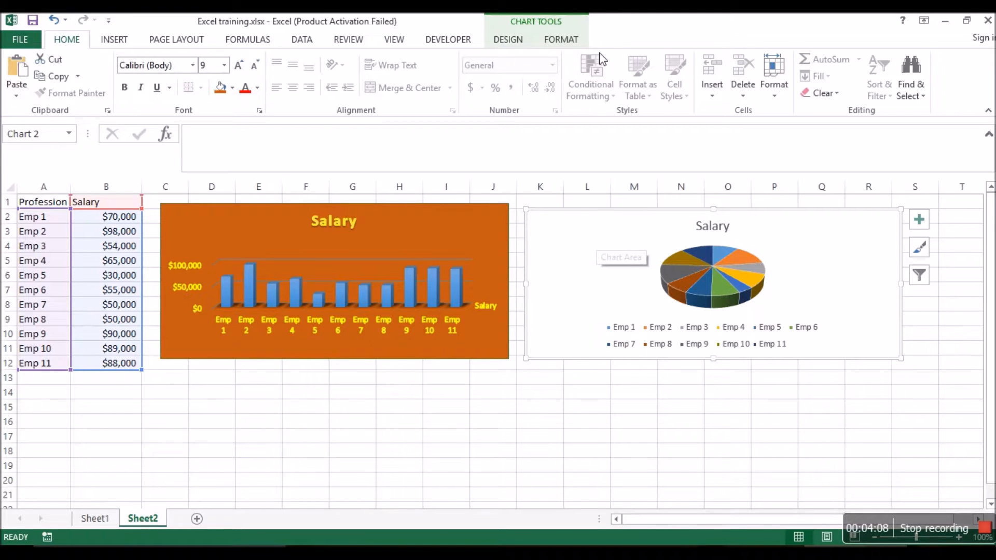
- Fill the pie chart's area with light gold and give it an orange outline
{"action": "left_click", "coordinate": [562, 41]}
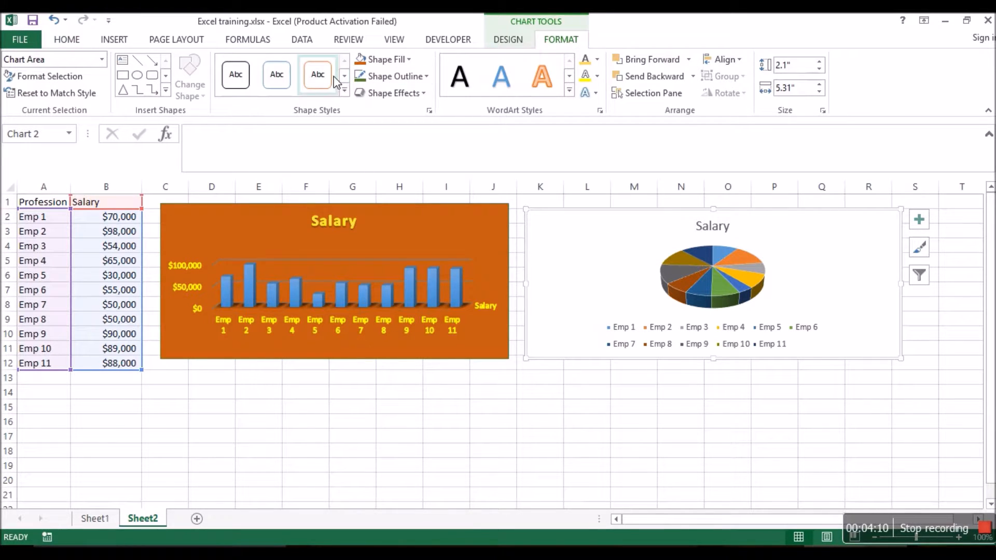
{"action": "left_click", "coordinate": [385, 60]}
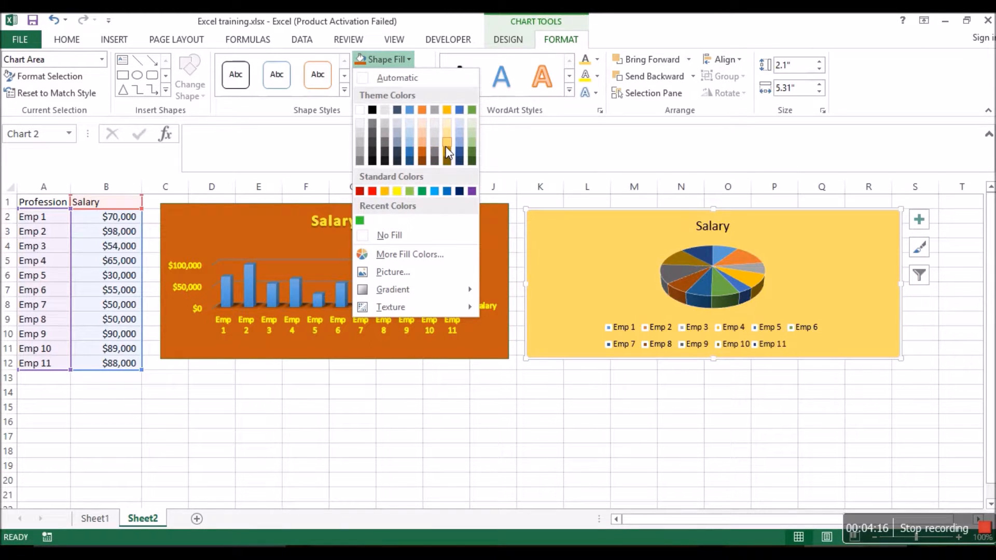
{"action": "left_click", "coordinate": [447, 148]}
{"action": "left_click", "coordinate": [421, 77]}
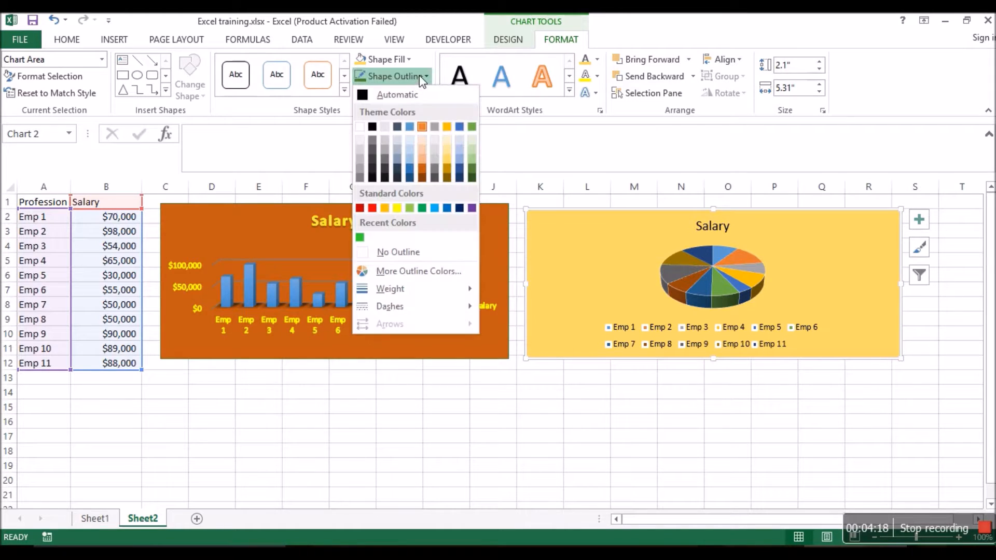
{"action": "left_click", "coordinate": [423, 162]}
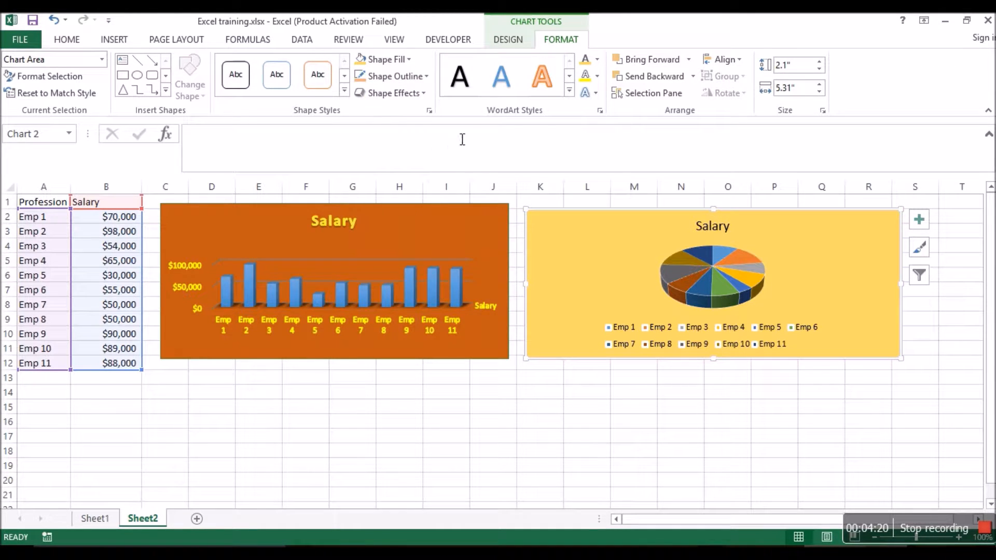
- Set the pie chart's title and legend text color to the standard blue
{"action": "left_click", "coordinate": [596, 59]}
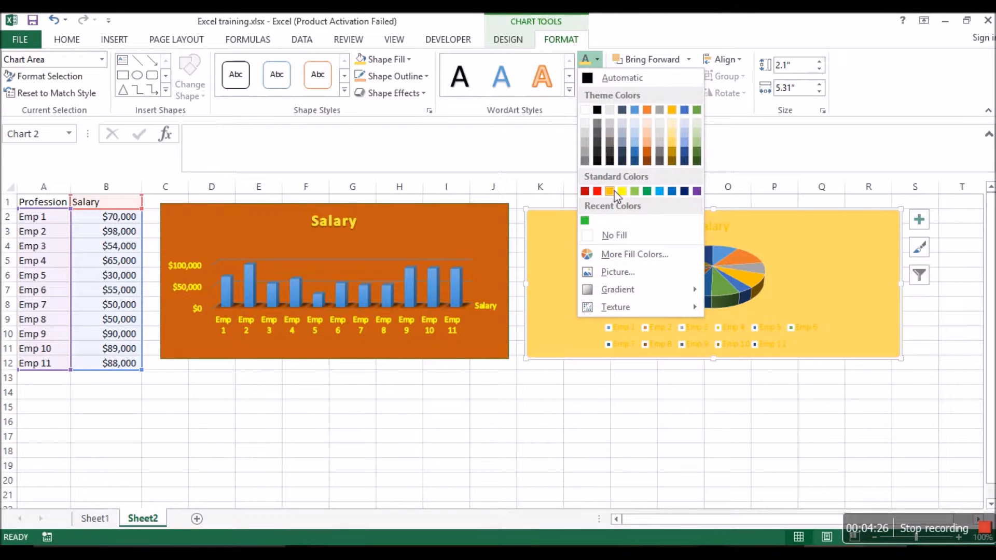
{"action": "left_click", "coordinate": [672, 192]}
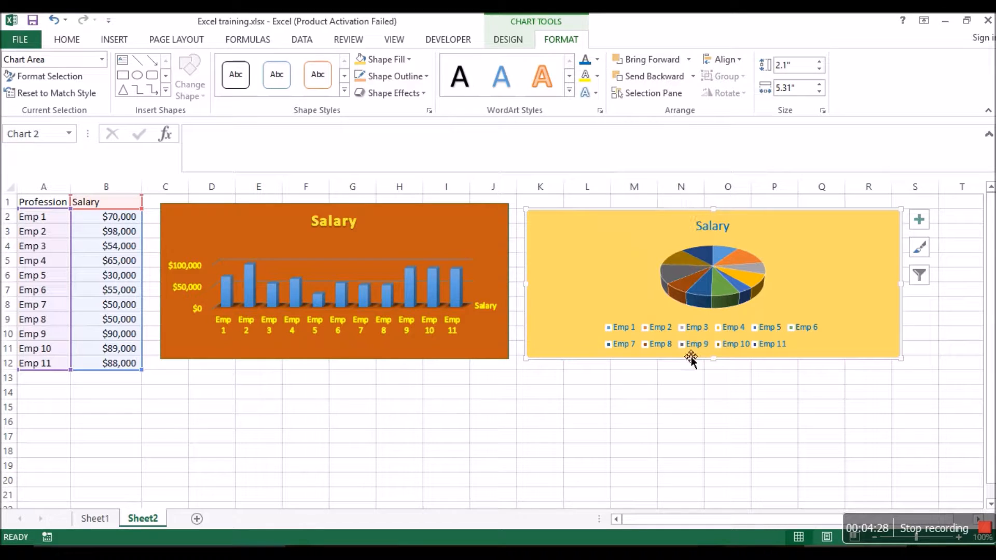
{"action": "left_click", "coordinate": [694, 406]}
{"action": "left_click", "coordinate": [608, 248]}
{"action": "right_click", "coordinate": [602, 242]}
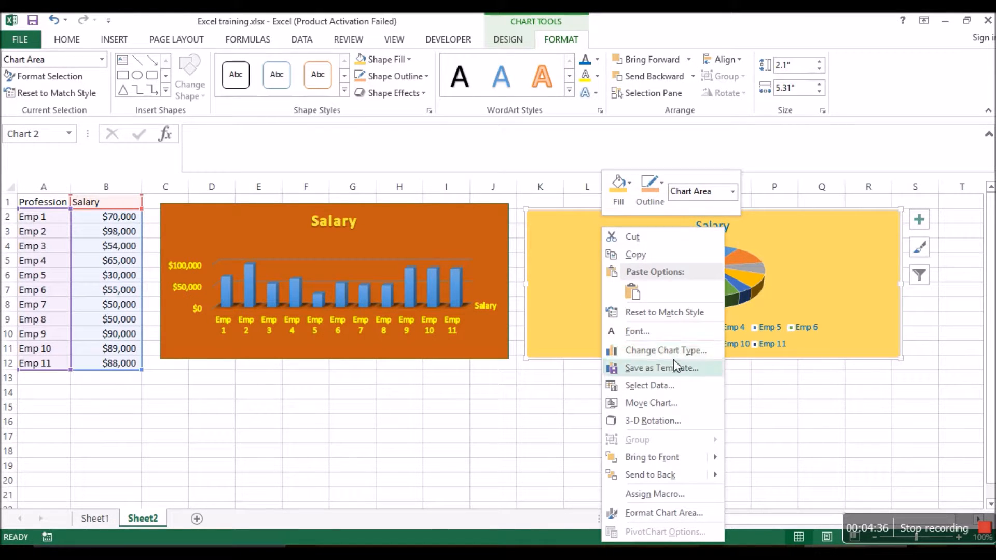
{"action": "left_click", "coordinate": [511, 450]}
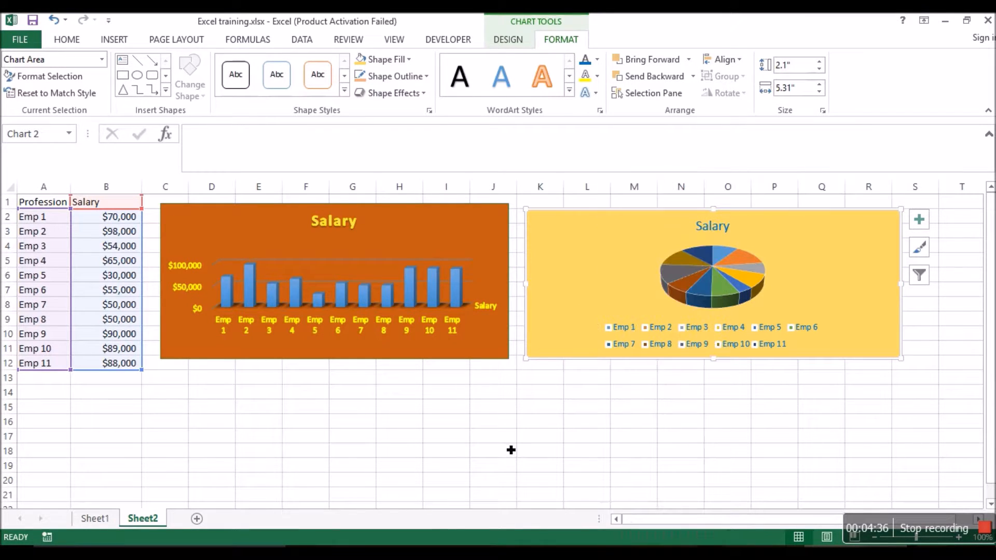
- Open the chart type options for the pie chart and look through the area, scatter, stock, radar, bar, line, column and pie types
{"action": "left_click", "coordinate": [571, 287]}
{"action": "left_click", "coordinate": [551, 226]}
{"action": "right_click", "coordinate": [546, 220]}
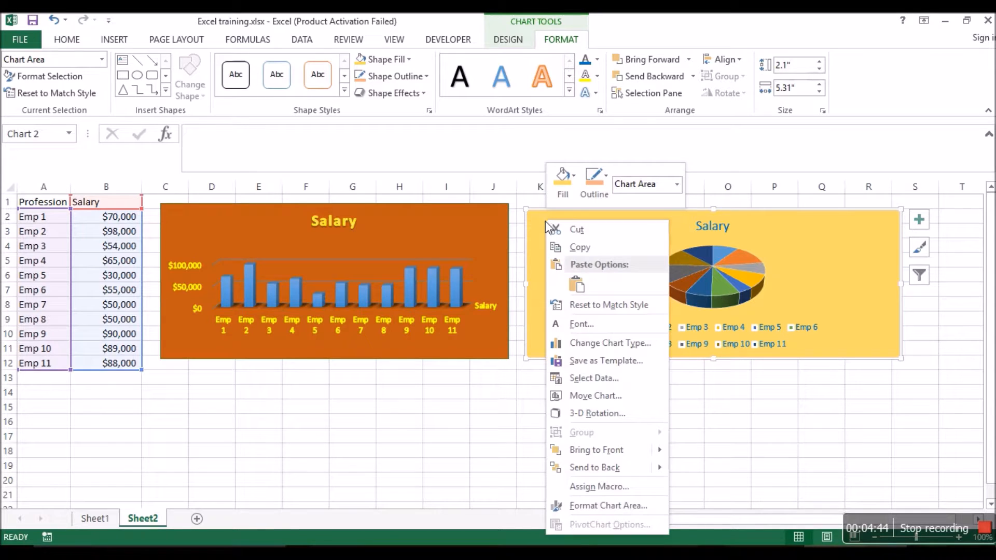
{"action": "left_click", "coordinate": [608, 343]}
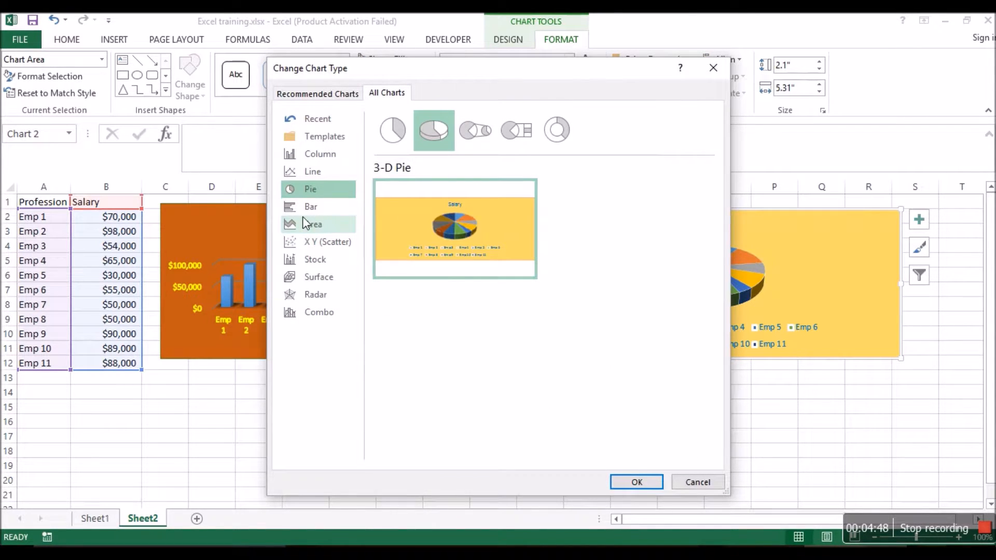
{"action": "left_click", "coordinate": [304, 222]}
{"action": "left_click", "coordinate": [307, 243]}
{"action": "left_click", "coordinate": [309, 262]}
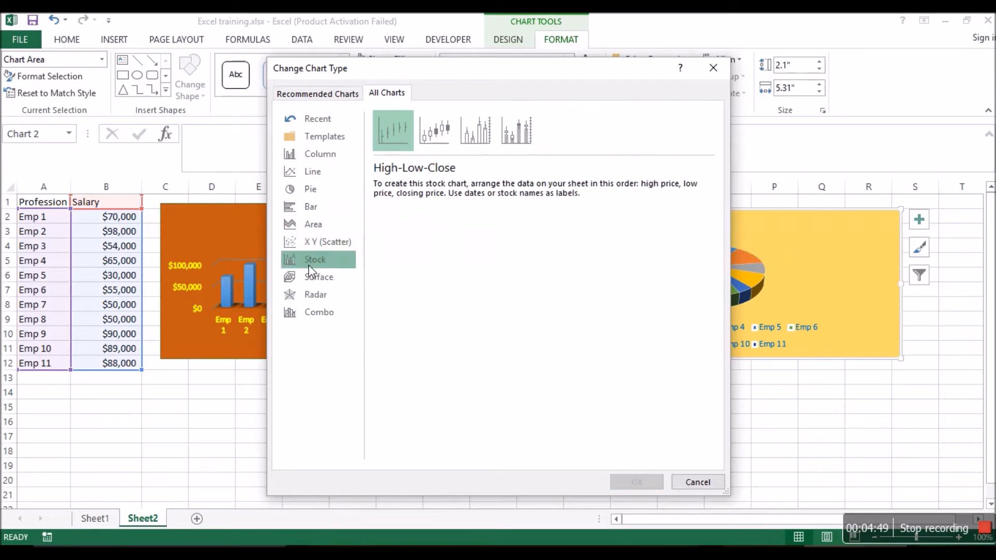
{"action": "left_click", "coordinate": [311, 295]}
{"action": "left_click", "coordinate": [313, 224]}
{"action": "left_click", "coordinate": [314, 208]}
{"action": "left_click", "coordinate": [313, 176]}
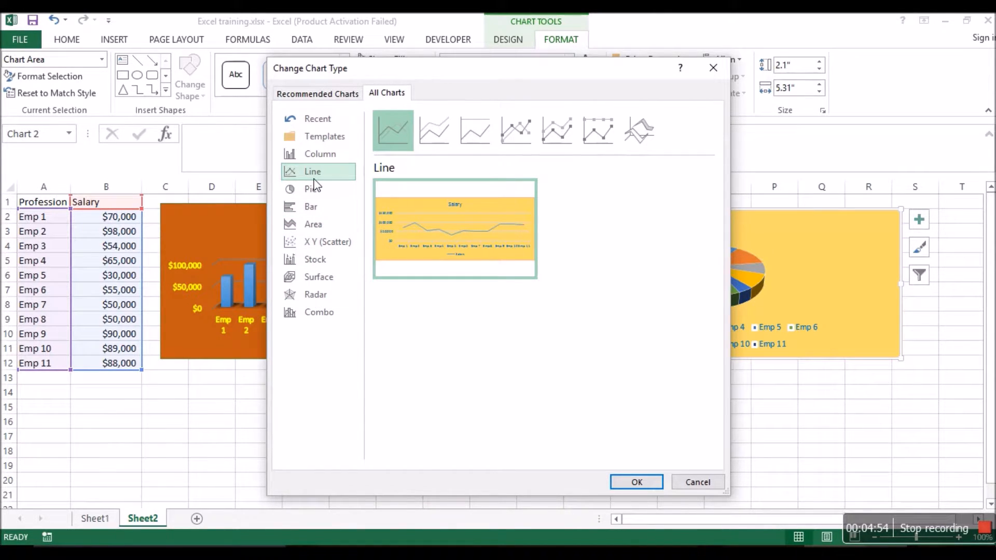
{"action": "left_click", "coordinate": [325, 153]}
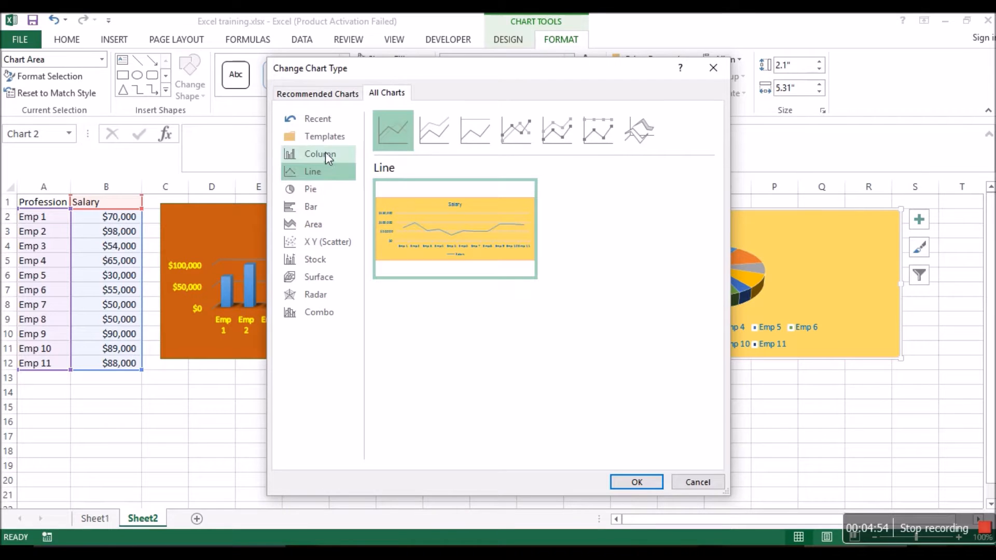
{"action": "left_click", "coordinate": [325, 189]}
- Change the pie chart to a clustered bar chart that plots each employee as a separate series
{"action": "left_click", "coordinate": [325, 210]}
{"action": "mouse_move", "coordinate": [486, 244]}
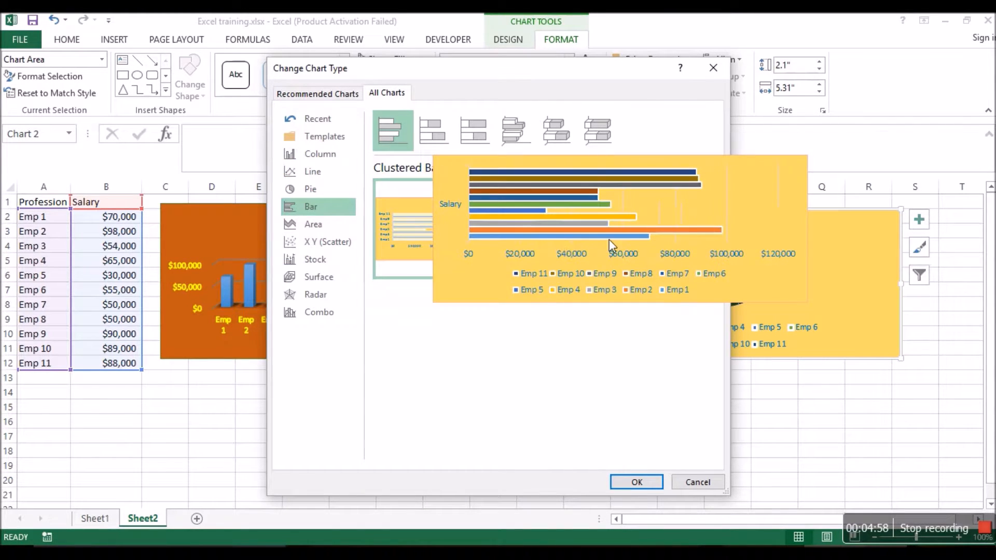
{"action": "mouse_move", "coordinate": [623, 235]}
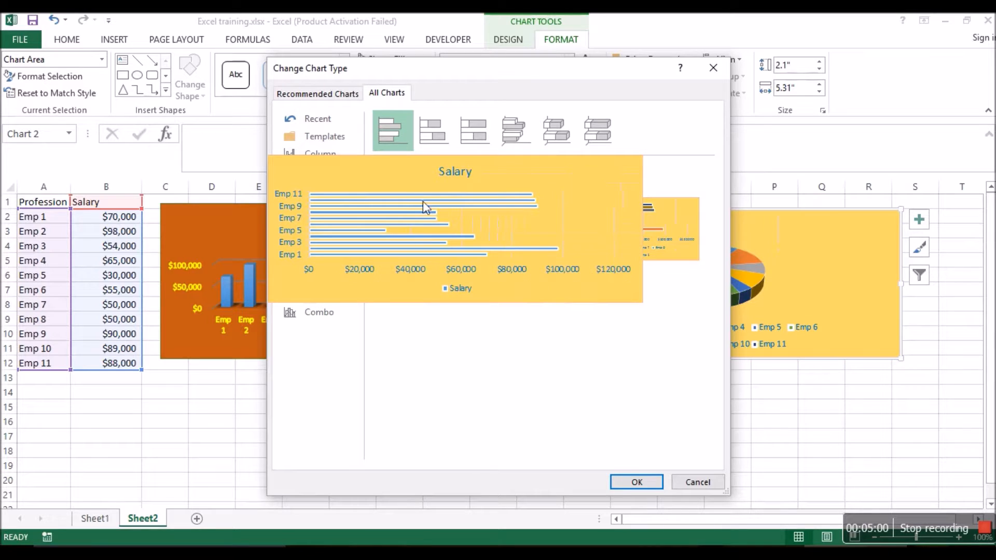
{"action": "left_click", "coordinate": [686, 243]}
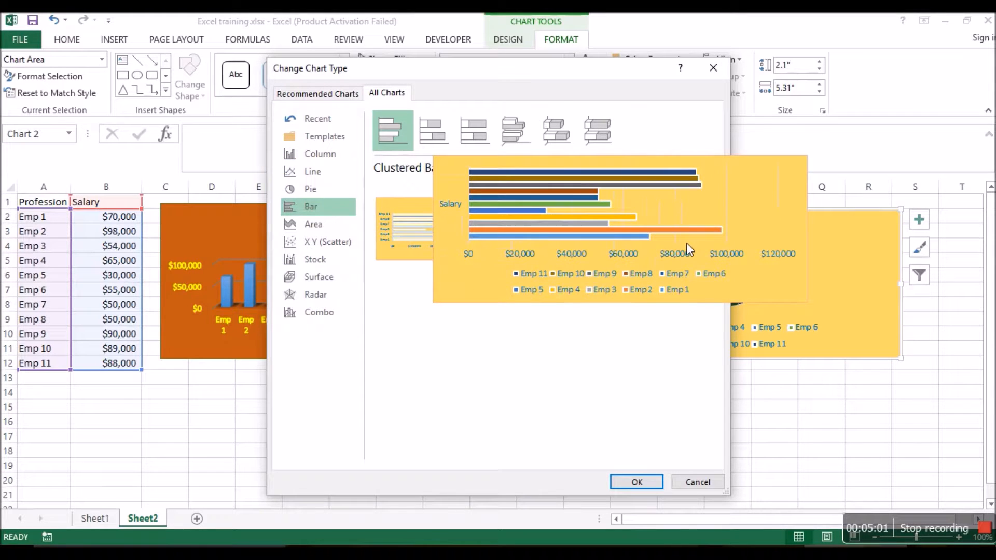
{"action": "left_click", "coordinate": [639, 480]}
{"action": "left_click", "coordinate": [648, 478]}
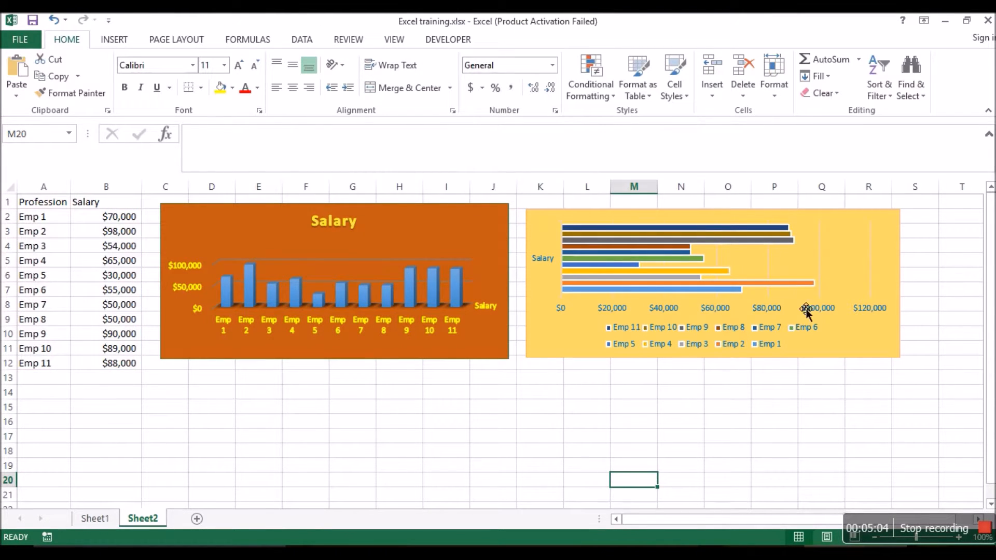
- Review the bar chart's data range, legend entries and axis labels in its data source settings
{"action": "right_click", "coordinate": [840, 343]}
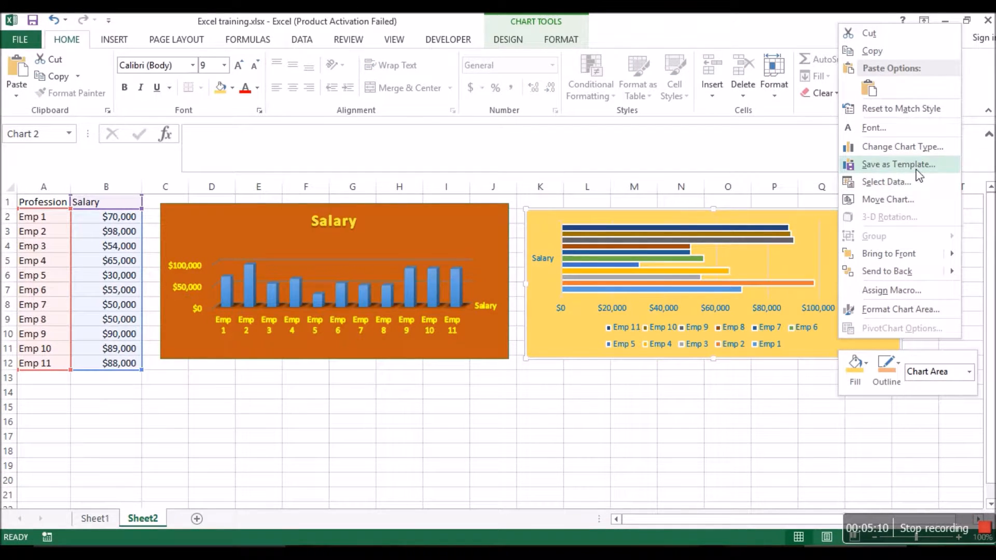
{"action": "left_click", "coordinate": [908, 181]}
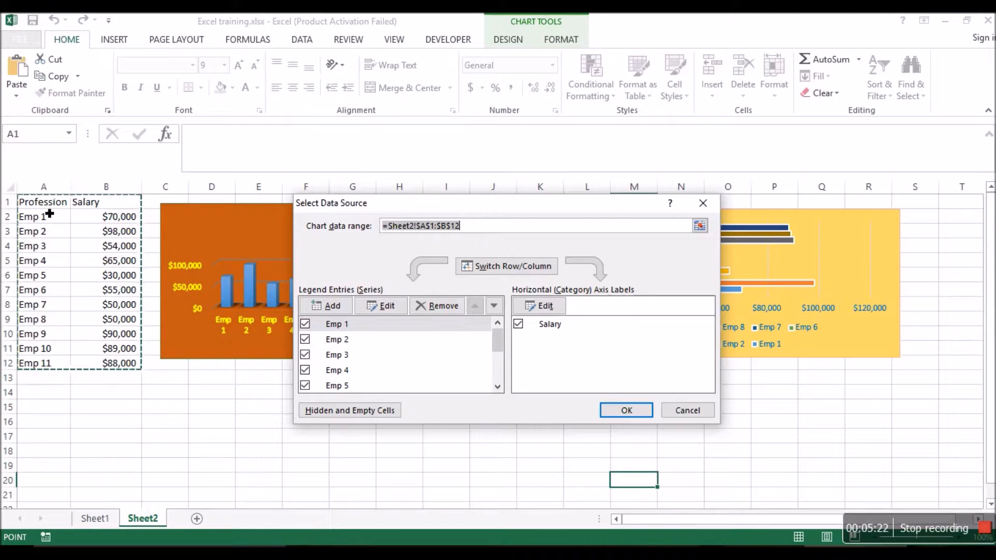
{"action": "left_click", "coordinate": [672, 411]}
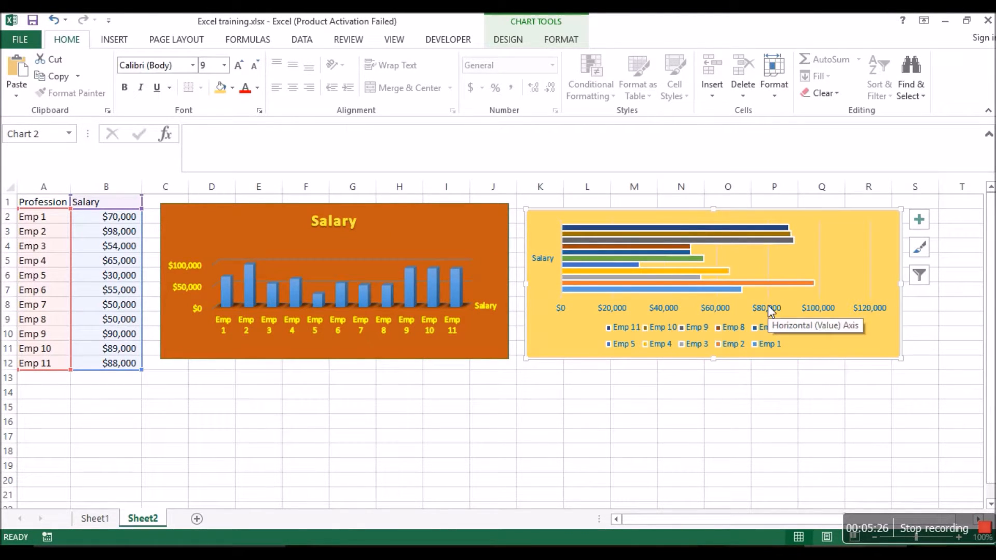
- Move the bar chart to Sheet1 as an embedded object
{"action": "right_click", "coordinate": [862, 338]}
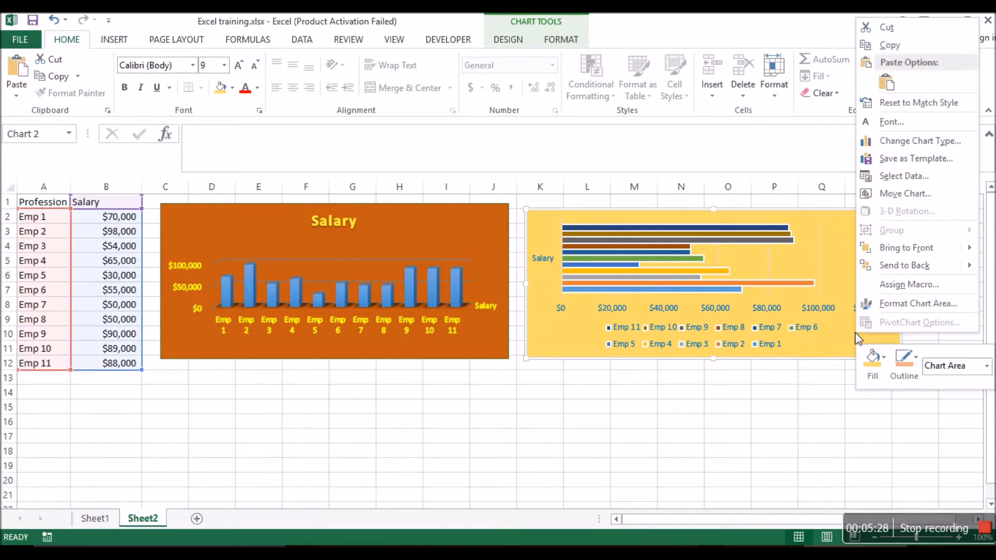
{"action": "left_click", "coordinate": [918, 196]}
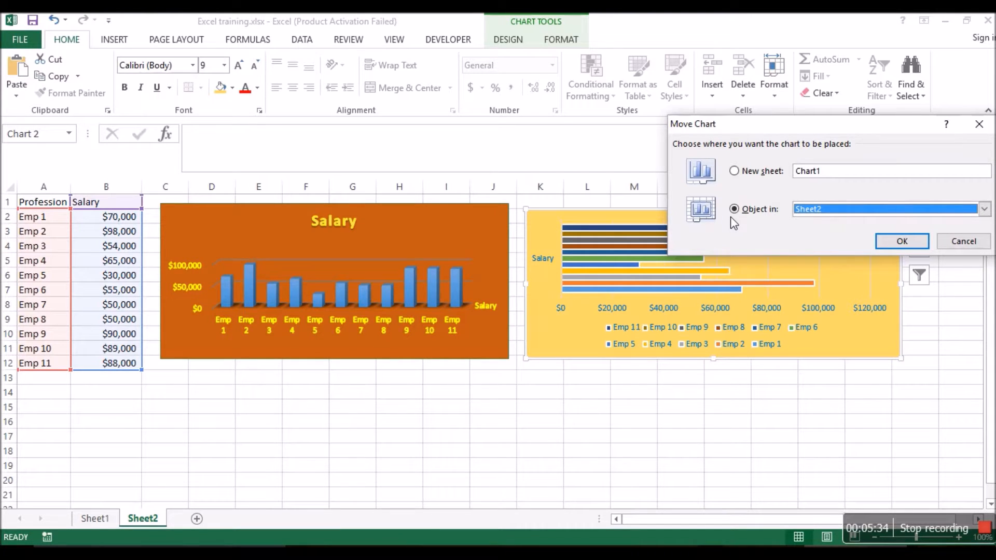
{"action": "left_click", "coordinate": [833, 213]}
{"action": "left_click", "coordinate": [773, 227]}
{"action": "left_click", "coordinate": [793, 207]}
{"action": "left_click", "coordinate": [803, 218]}
{"action": "left_click", "coordinate": [902, 243]}
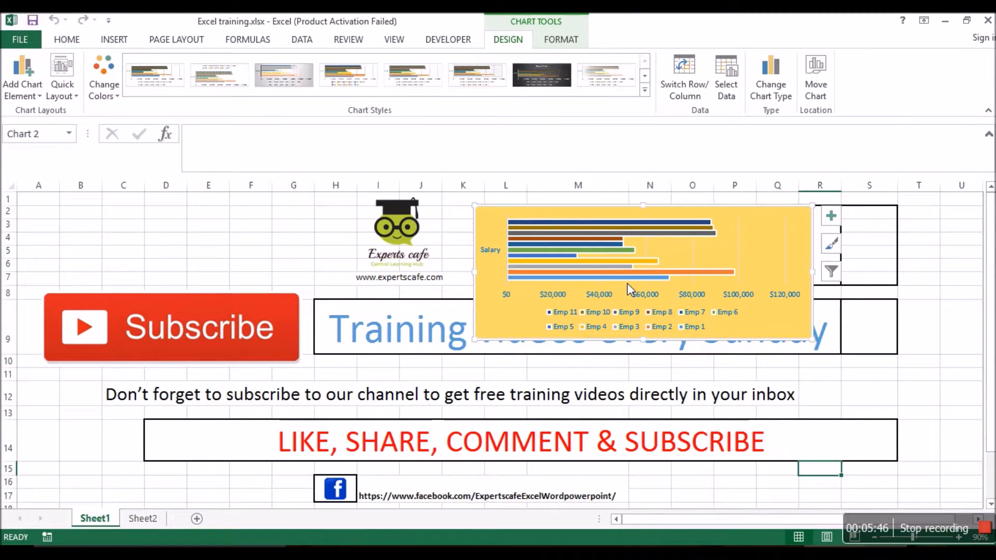
- Move the bar chart from Sheet1 back to Sheet2 as an embedded object
{"action": "right_click", "coordinate": [781, 290]}
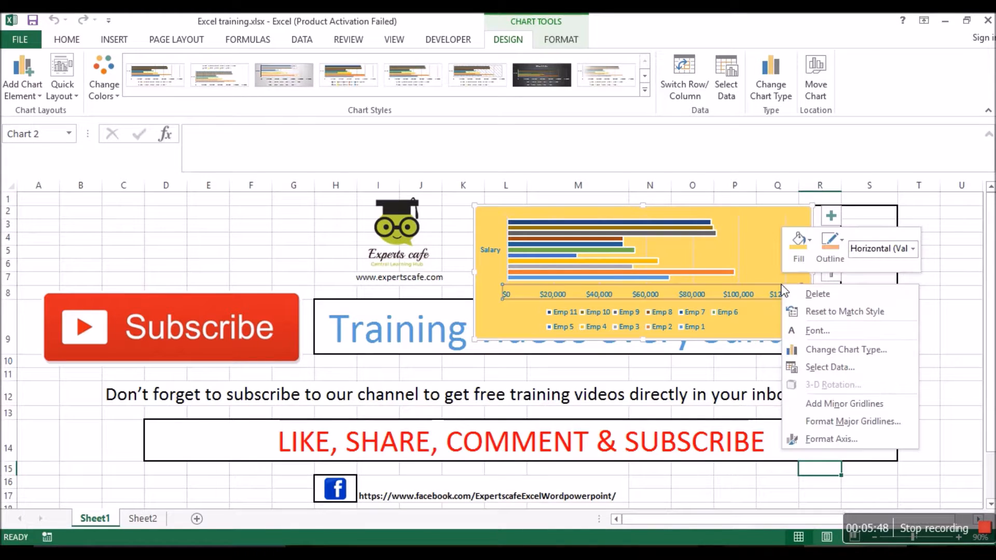
{"action": "key", "text": "Escape"}
{"action": "right_click", "coordinate": [757, 319]}
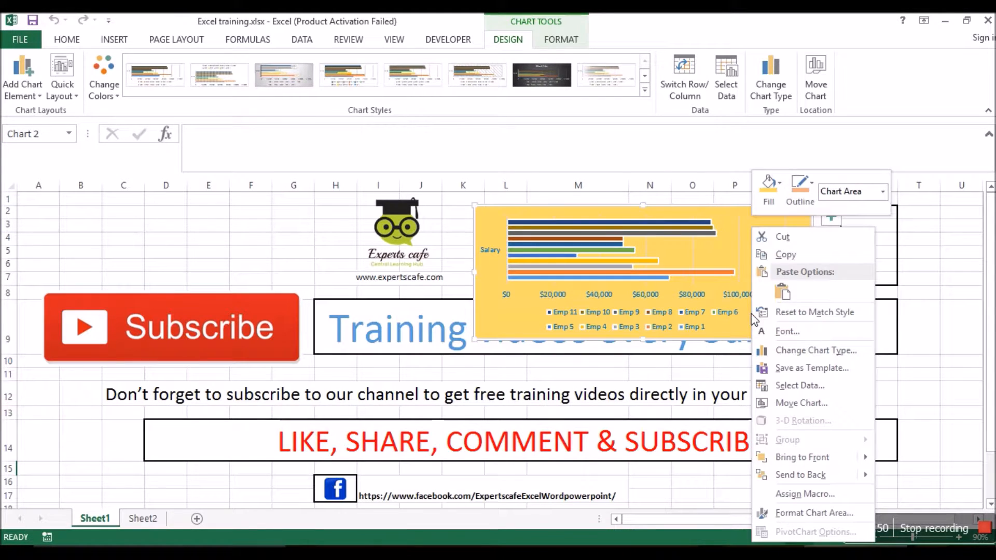
{"action": "left_click", "coordinate": [798, 403]}
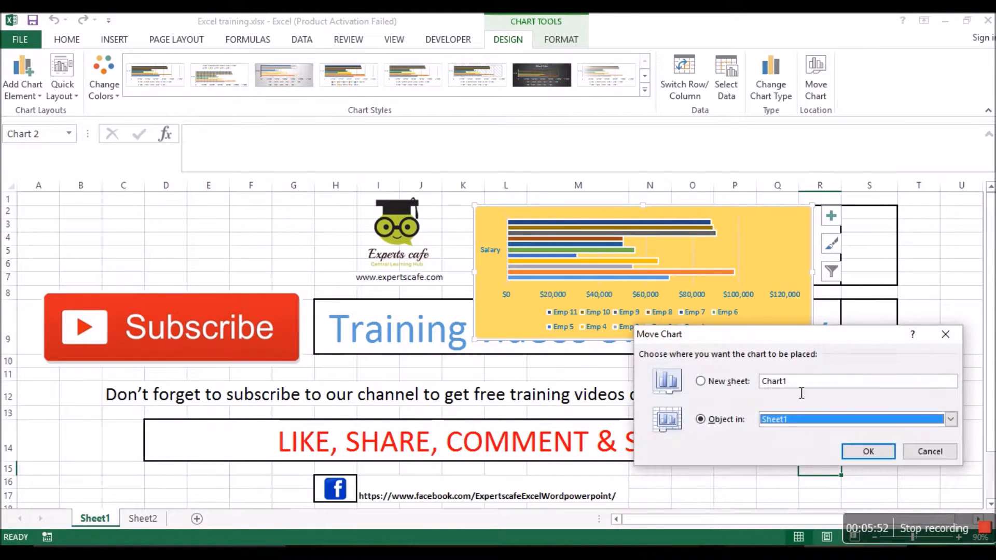
{"action": "left_click", "coordinate": [785, 417]}
{"action": "left_click", "coordinate": [785, 442]}
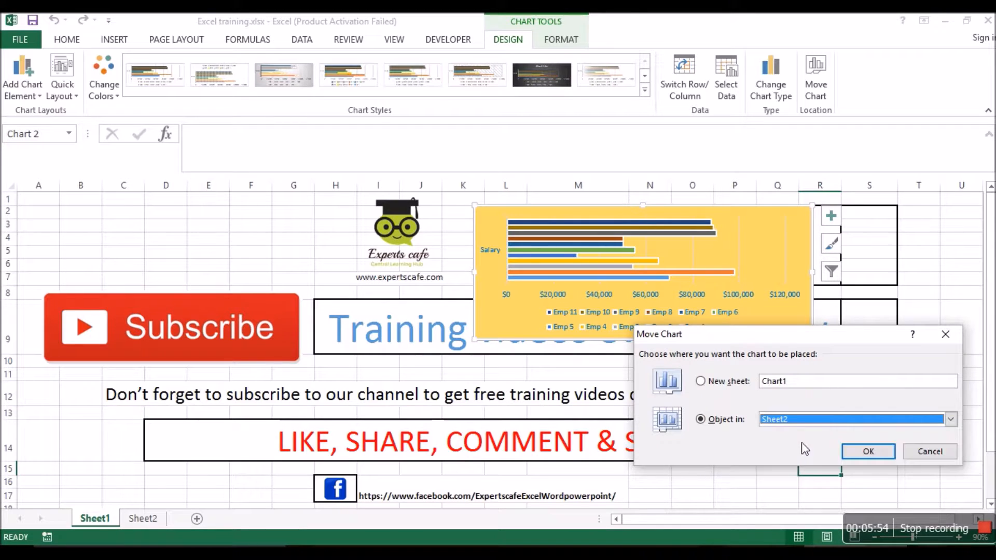
{"action": "left_click", "coordinate": [882, 452]}
{"action": "left_click", "coordinate": [662, 370]}
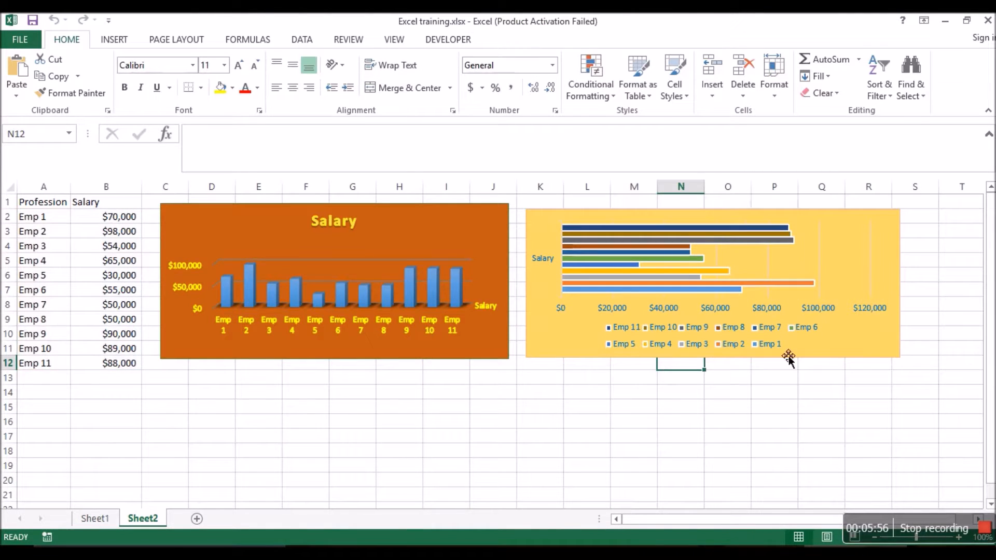
- Move the bar chart so it overlaps the column chart from column H and send it to the back
{"action": "right_click", "coordinate": [857, 349]}
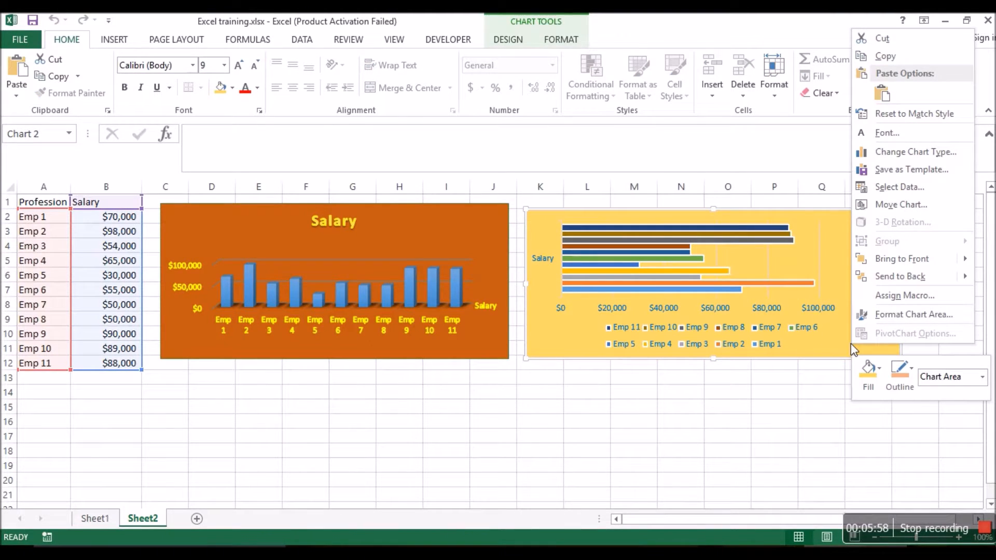
{"action": "left_click", "coordinate": [631, 389]}
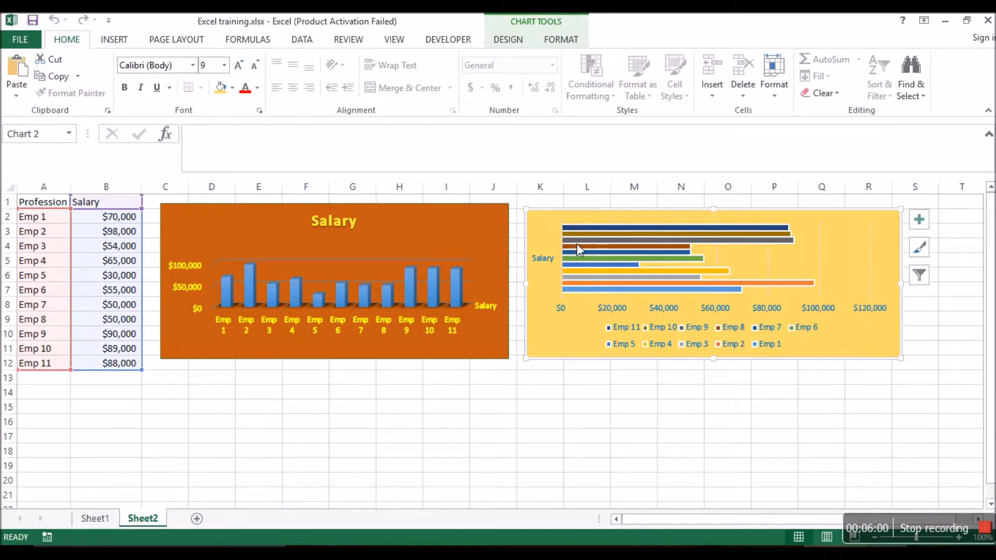
{"action": "left_click_drag", "start_coordinate": [547, 227], "coordinate": [410, 225]}
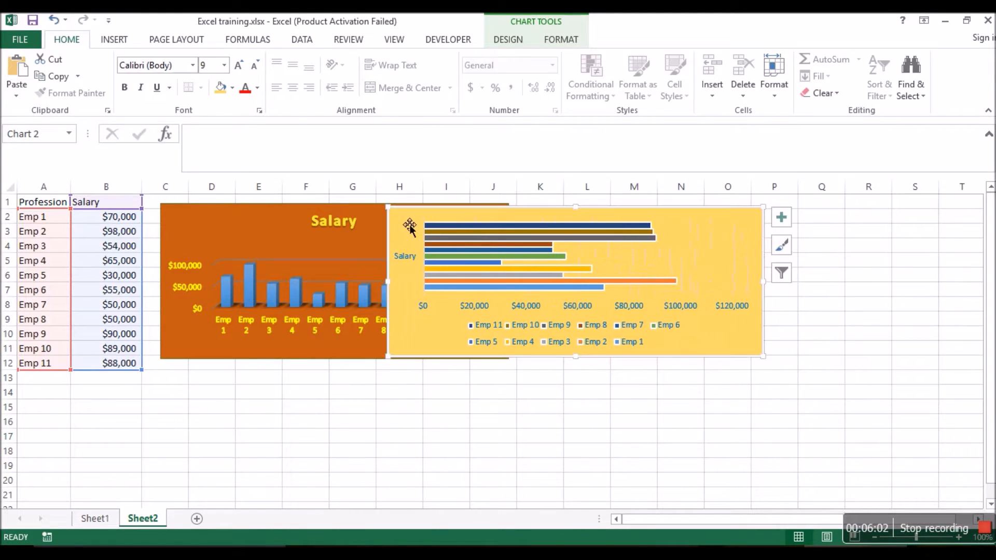
{"action": "right_click", "coordinate": [727, 342]}
{"action": "mouse_move", "coordinate": [794, 252]}
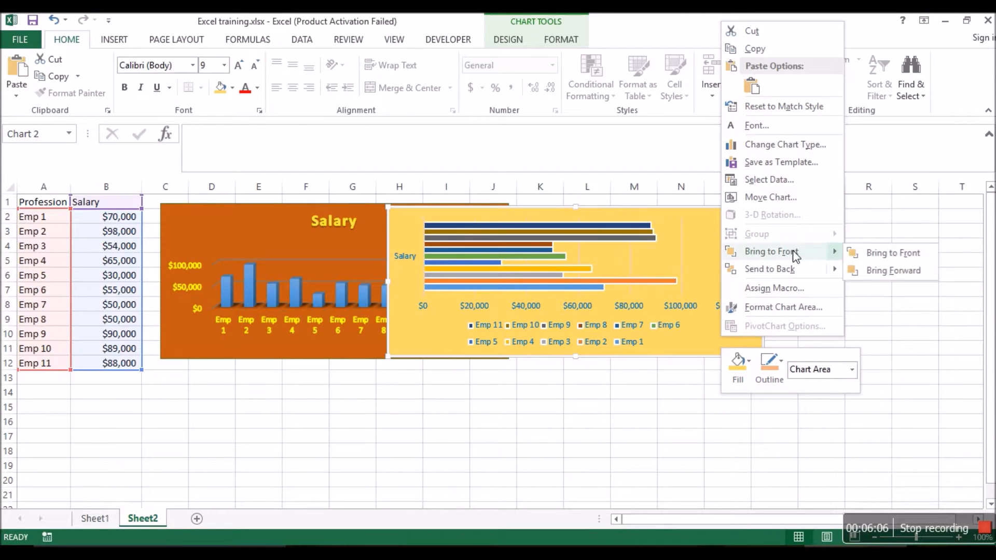
{"action": "left_click", "coordinate": [816, 270]}
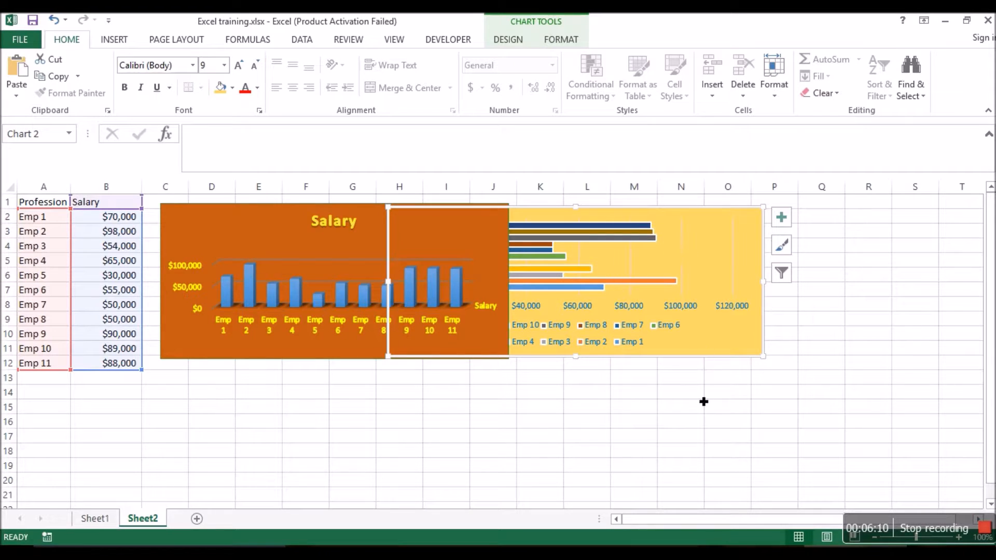
{"action": "left_click", "coordinate": [703, 436]}
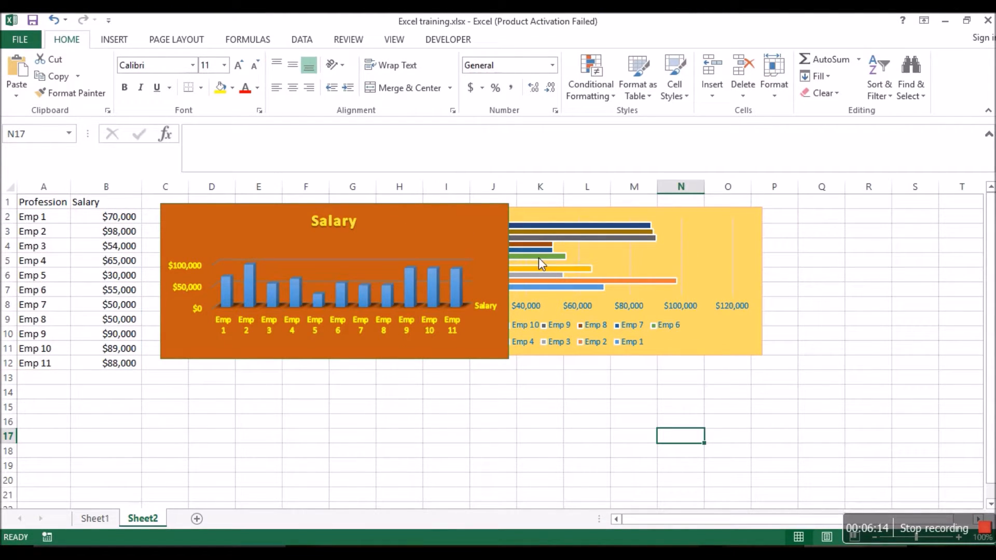
- Bring the bar chart forward over the column chart and move it clear, starting near column K
{"action": "left_click", "coordinate": [725, 345]}
{"action": "right_click", "coordinate": [725, 344]}
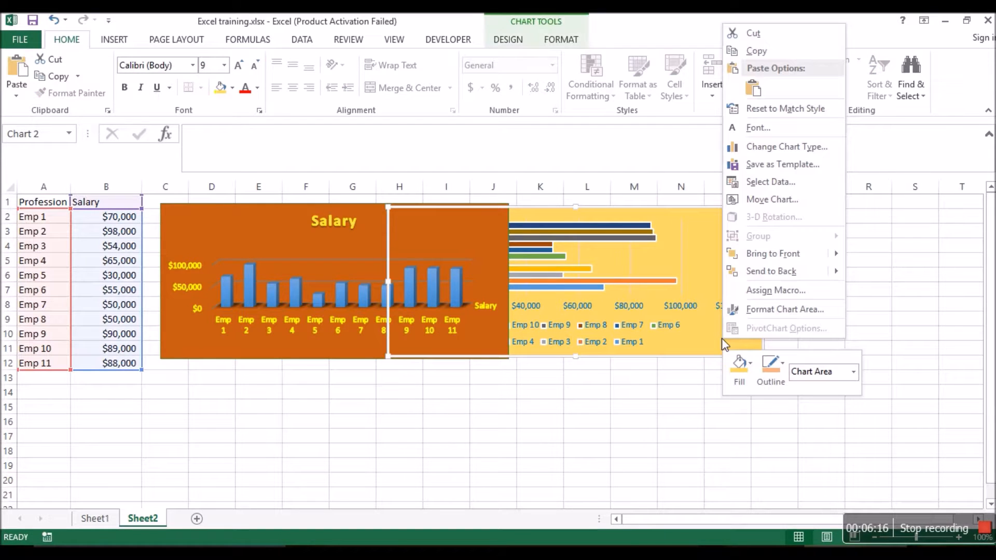
{"action": "mouse_move", "coordinate": [810, 259]}
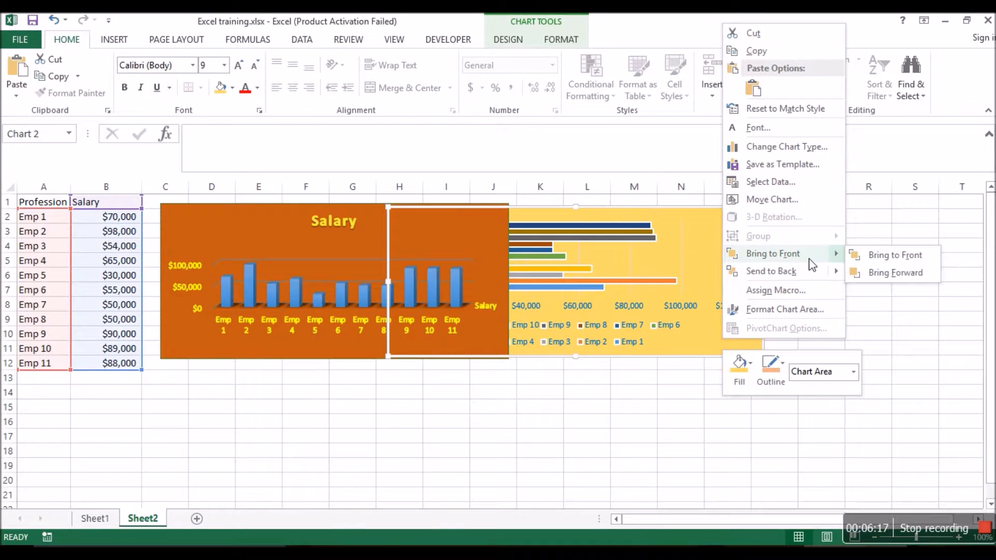
{"action": "left_click", "coordinate": [897, 273]}
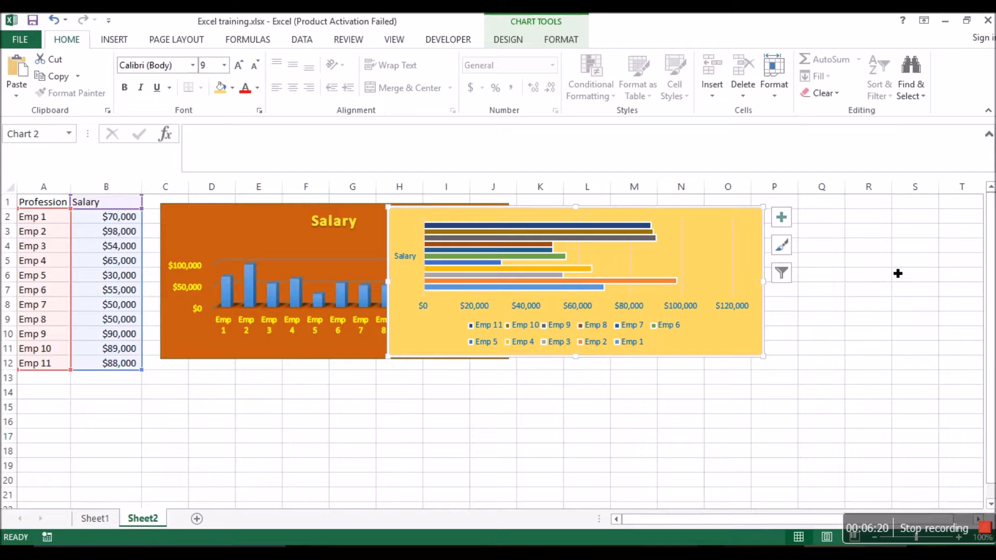
{"action": "left_click_drag", "start_coordinate": [687, 223], "coordinate": [818, 218]}
- Open the chart area formatting for the bar chart and change its solid fill colour to standard light green
{"action": "right_click", "coordinate": [859, 341]}
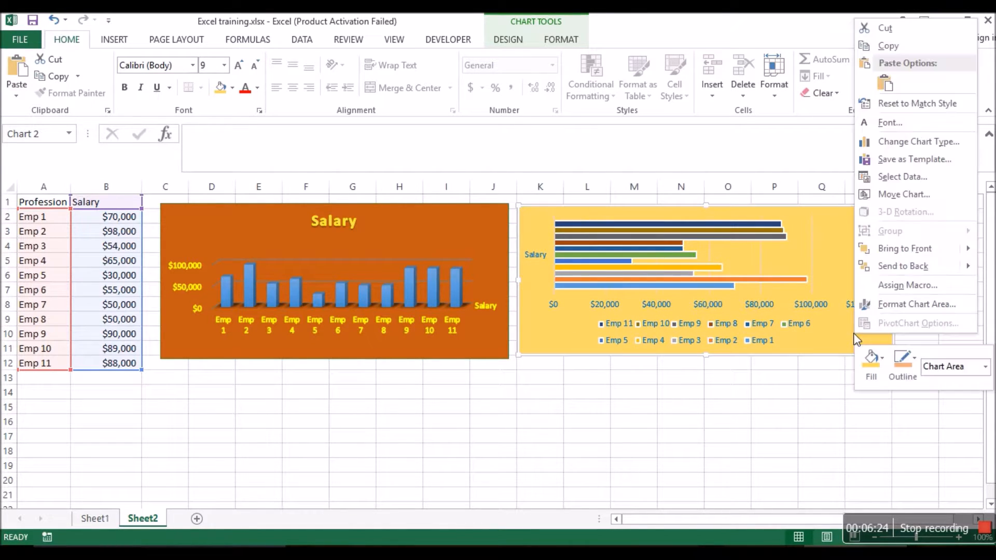
{"action": "left_click", "coordinate": [925, 309]}
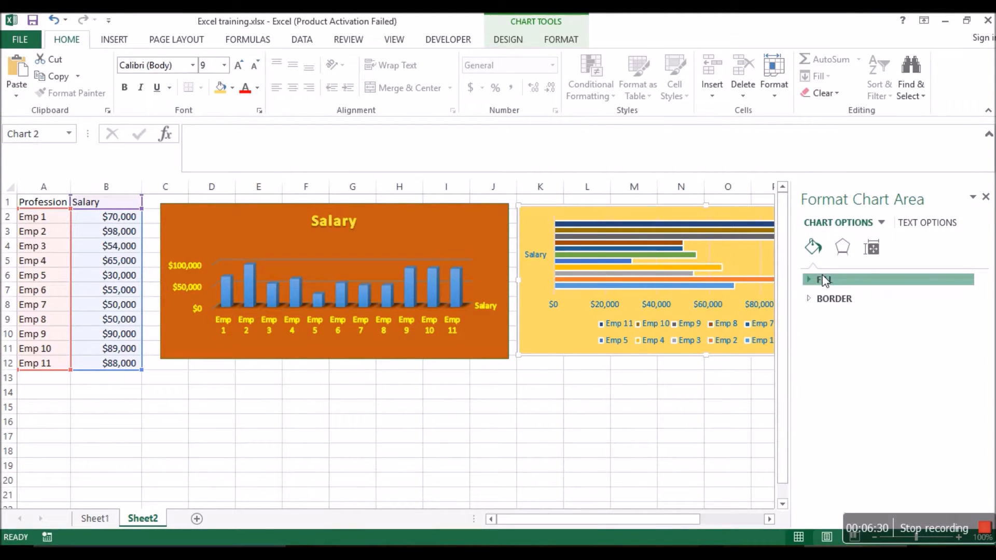
{"action": "left_click", "coordinate": [824, 281]}
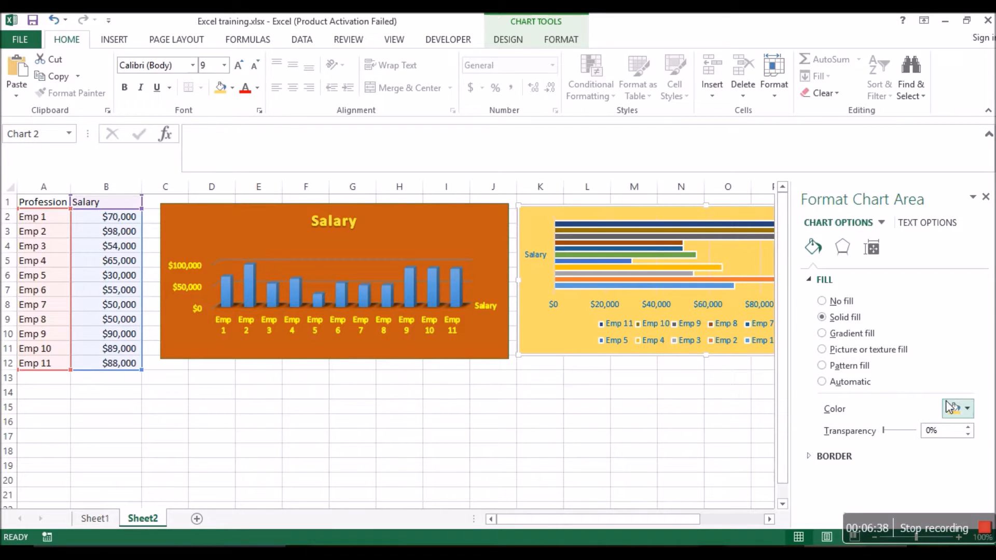
{"action": "left_click", "coordinate": [959, 411]}
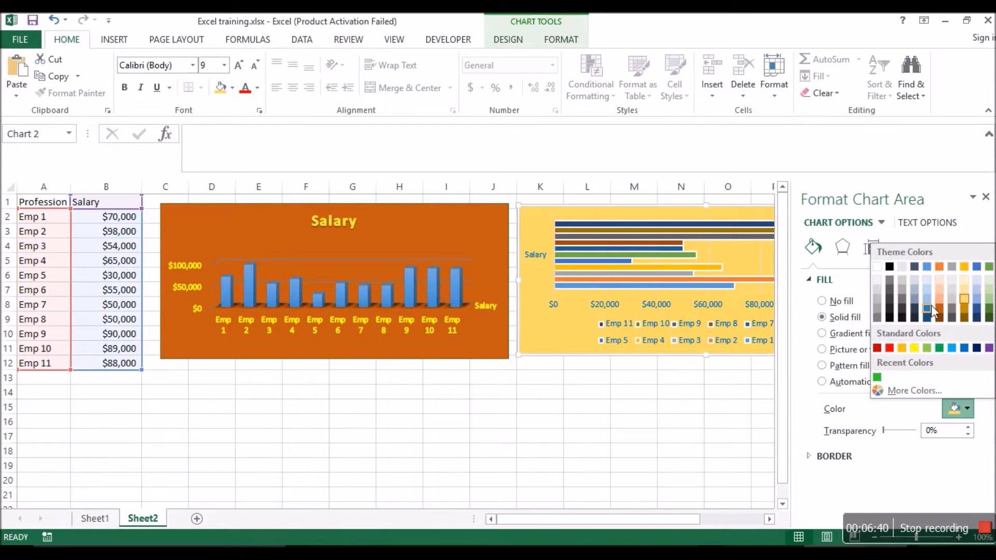
{"action": "left_click", "coordinate": [927, 348]}
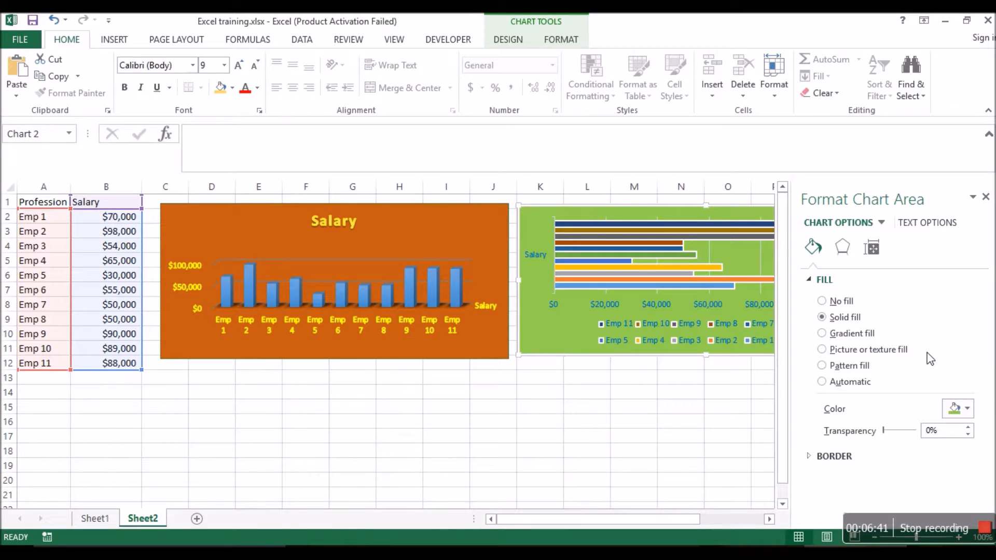
- Switch the bar chart area to a gradient fill and colour its first gradient stop standard green
{"action": "left_click", "coordinate": [849, 340]}
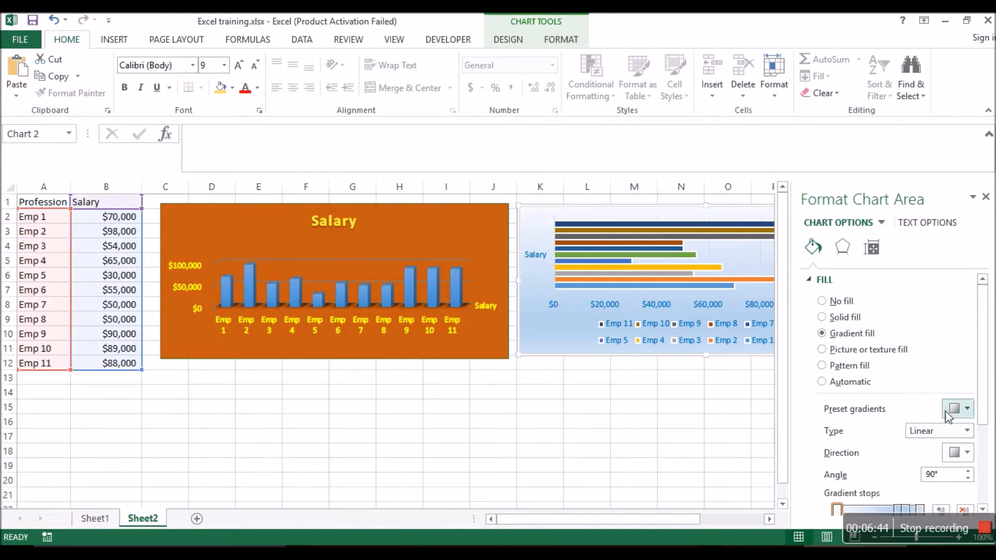
{"action": "left_click_drag", "start_coordinate": [986, 415], "coordinate": [985, 483]}
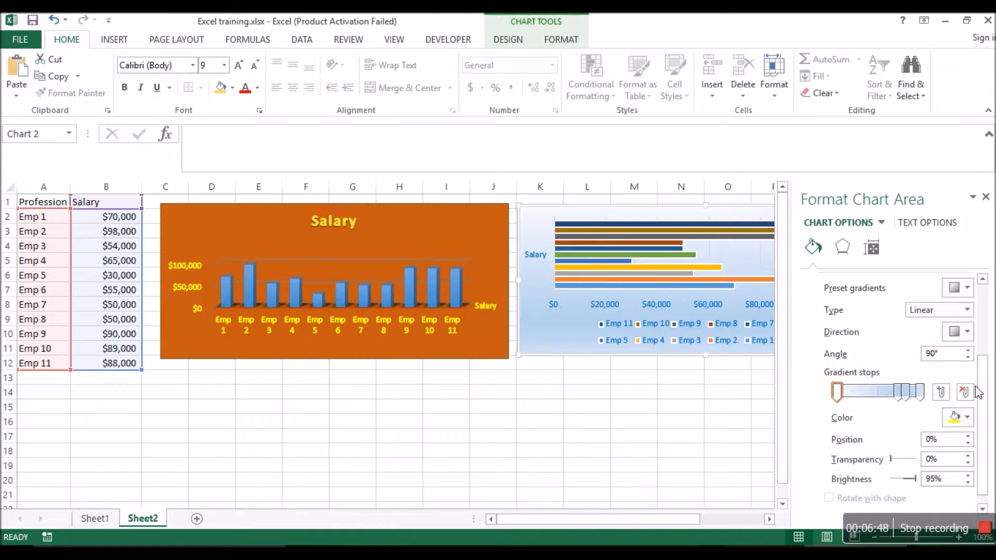
{"action": "left_click_drag", "start_coordinate": [986, 394], "coordinate": [986, 374]}
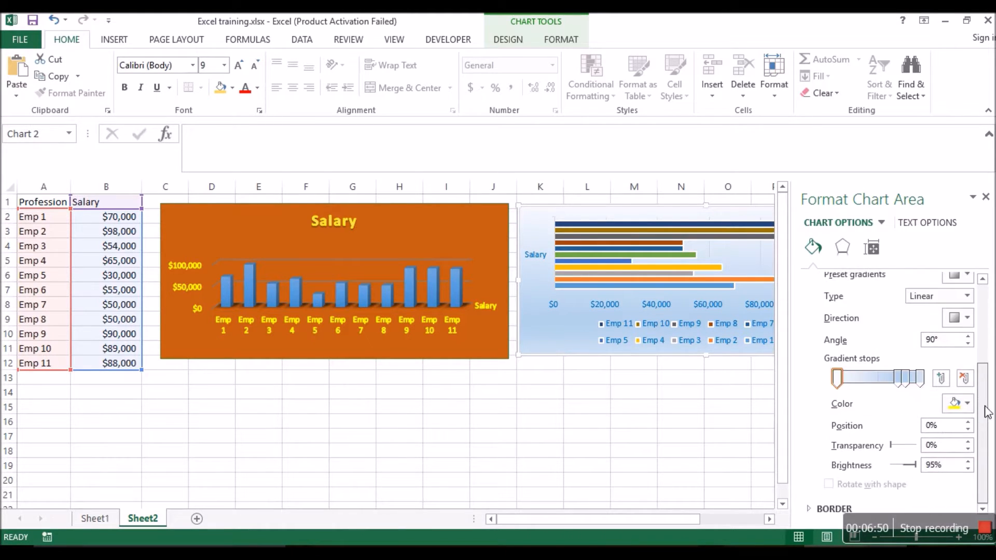
{"action": "left_click", "coordinate": [959, 404]}
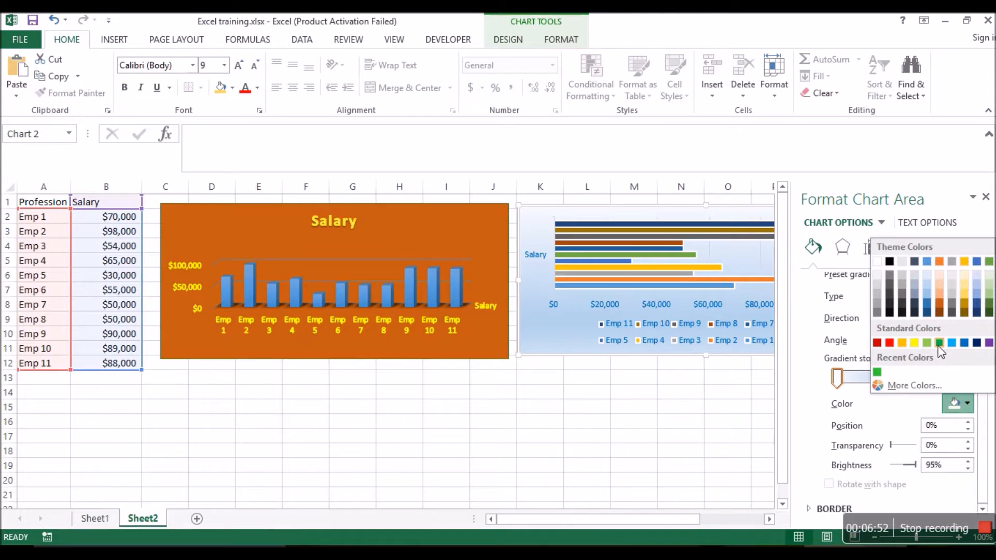
{"action": "left_click", "coordinate": [938, 343]}
- Shift the light blue gradient stops closer to the green one, placing the second stop at 58%
{"action": "left_click_drag", "start_coordinate": [900, 383], "coordinate": [879, 378]}
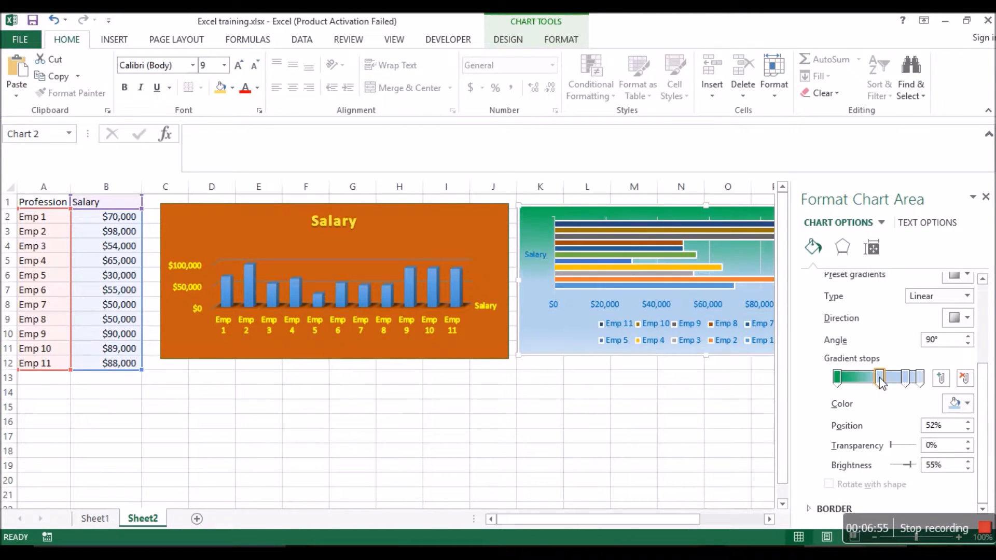
{"action": "left_click", "coordinate": [912, 380]}
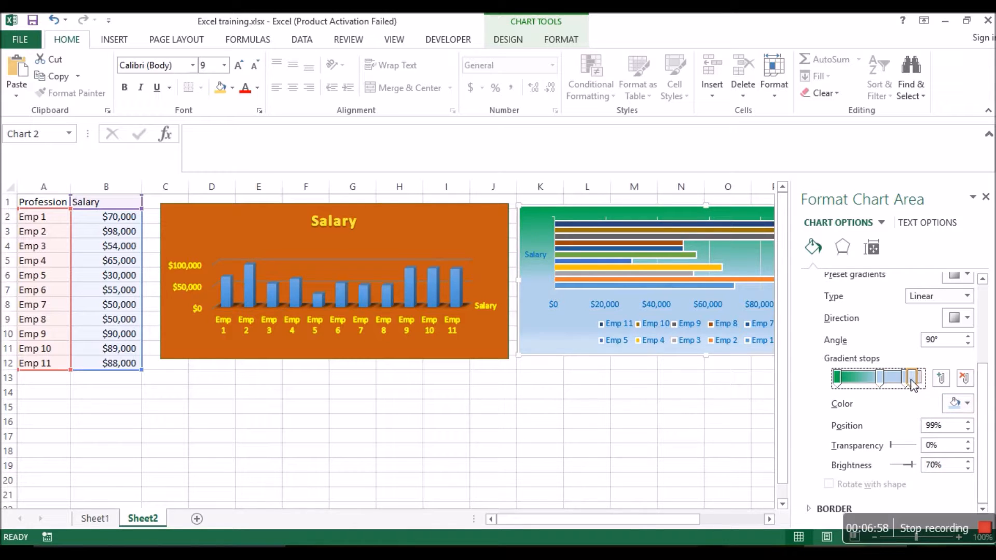
{"action": "left_click_drag", "start_coordinate": [905, 380], "coordinate": [888, 387]}
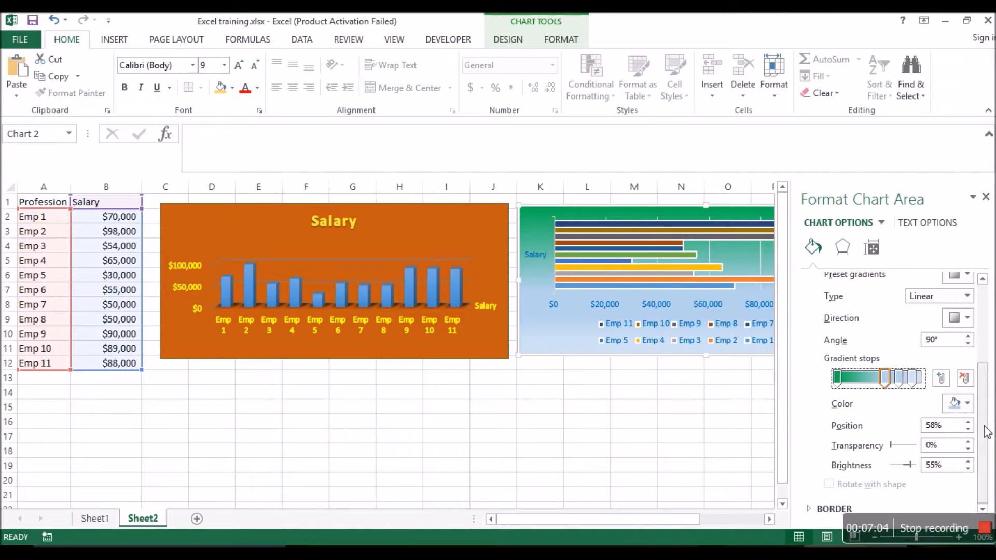
- Fill the bar chart area with the purple texture, and replace it with the pastel blue-and-pink texture
{"action": "left_click_drag", "start_coordinate": [985, 457], "coordinate": [974, 330]}
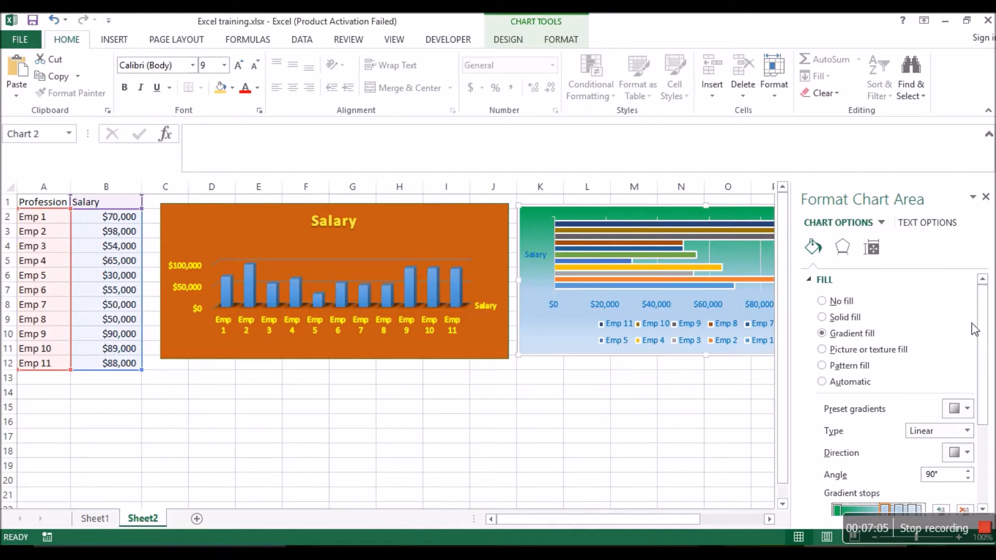
{"action": "left_click", "coordinate": [875, 351]}
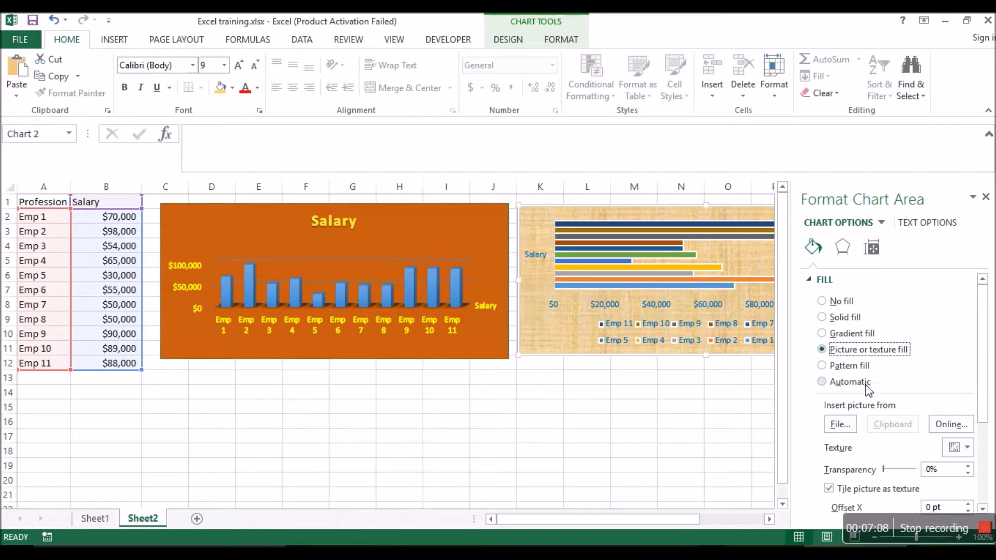
{"action": "left_click_drag", "start_coordinate": [982, 377], "coordinate": [981, 423]}
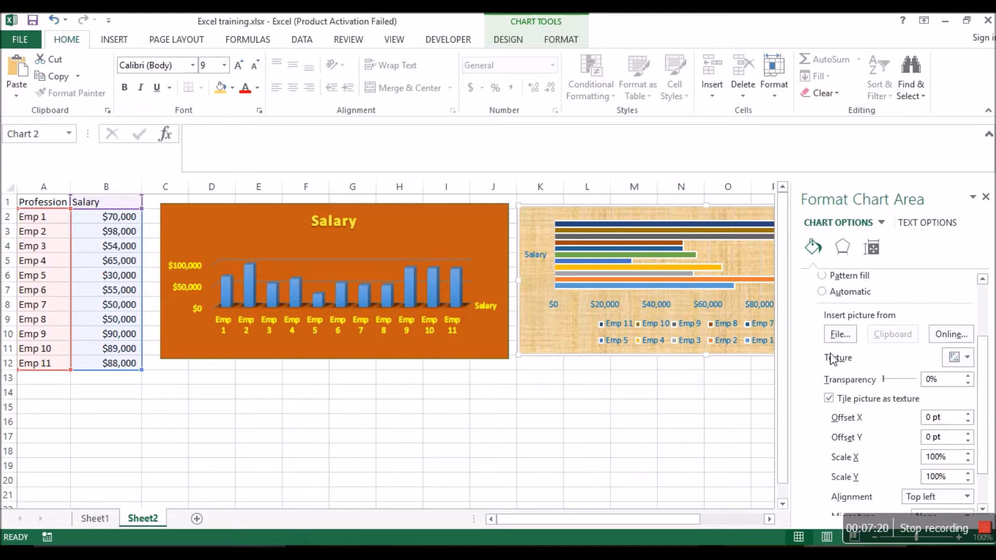
{"action": "left_click", "coordinate": [962, 358]}
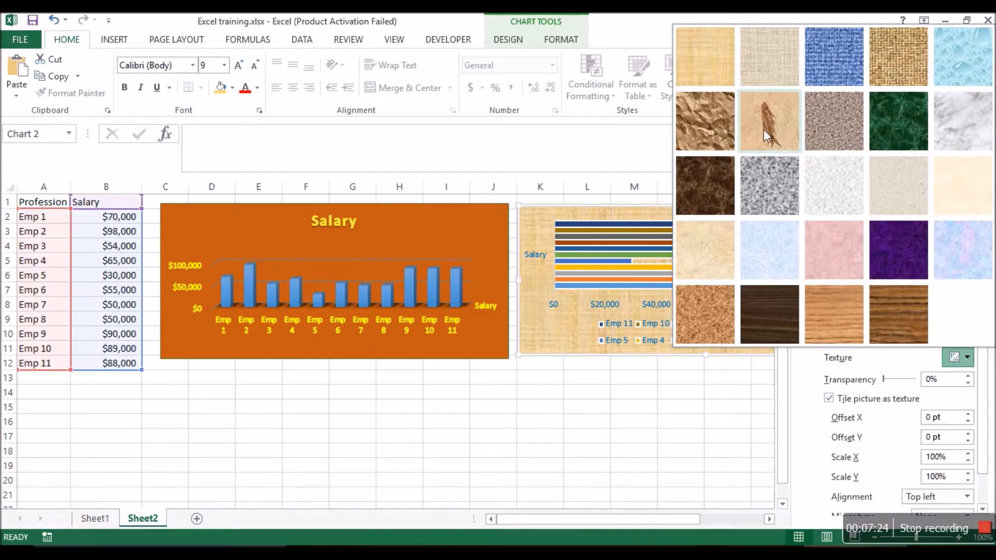
{"action": "left_click", "coordinate": [883, 258]}
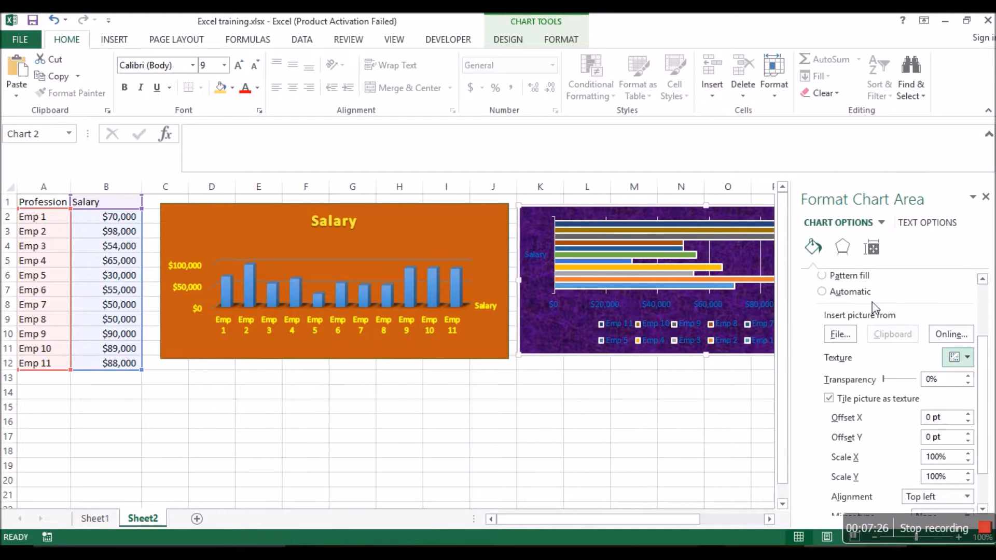
{"action": "left_click", "coordinate": [958, 358]}
{"action": "left_click", "coordinate": [954, 246]}
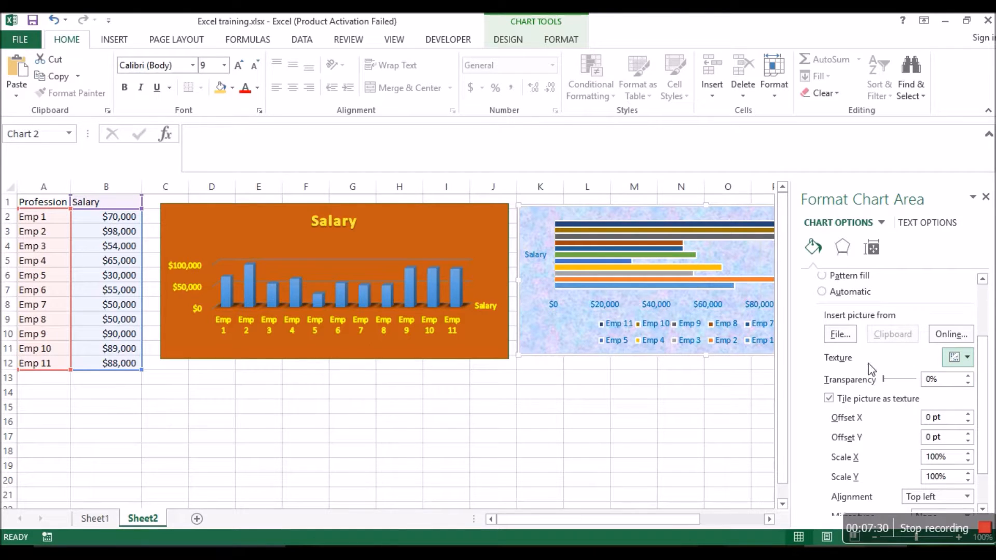
- Switch the bar chart area to a pattern fill and try several patterns, ending on the one just before Plaid
{"action": "left_click", "coordinate": [983, 334]}
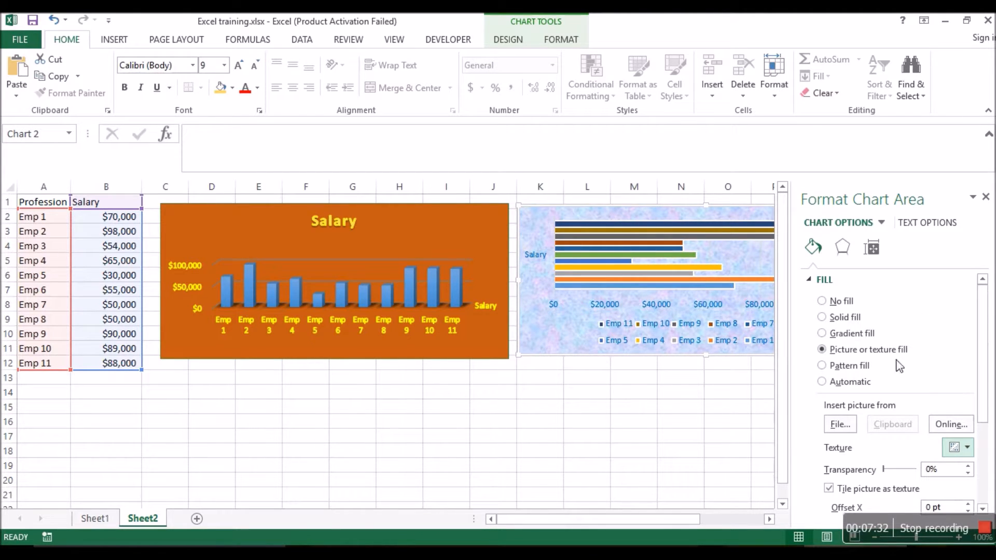
{"action": "left_click", "coordinate": [835, 367]}
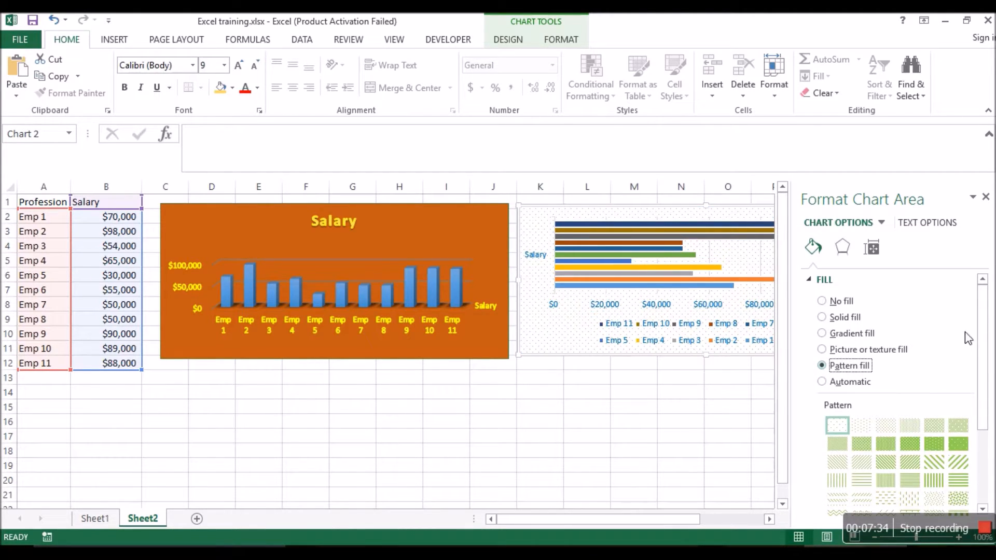
{"action": "left_click_drag", "start_coordinate": [981, 296], "coordinate": [985, 362]}
{"action": "left_click", "coordinate": [924, 329]}
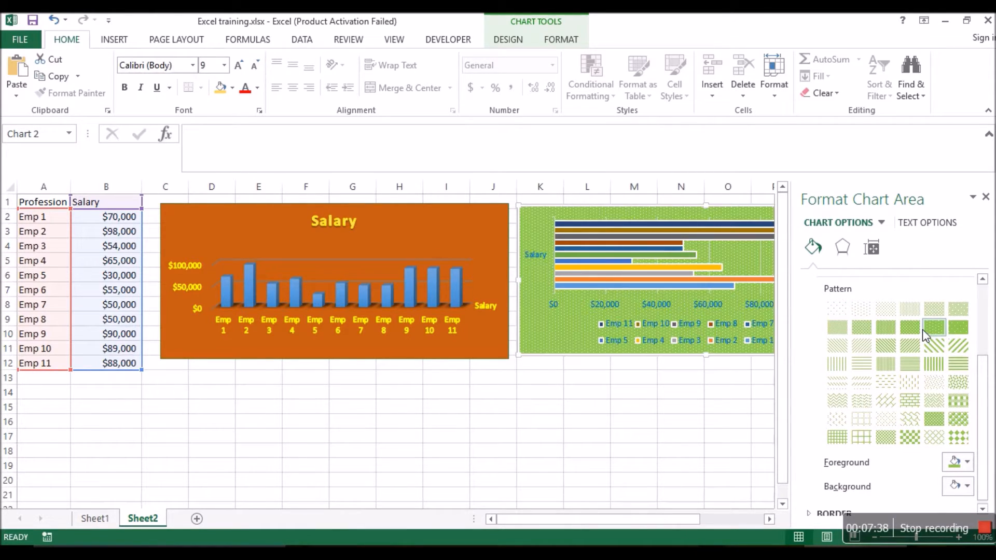
{"action": "left_click", "coordinate": [907, 366]}
{"action": "left_click", "coordinate": [909, 437]}
{"action": "left_click", "coordinate": [887, 437]}
{"action": "left_click", "coordinate": [862, 437]}
{"action": "left_click", "coordinate": [839, 438]}
{"action": "left_click", "coordinate": [837, 419]}
{"action": "left_click", "coordinate": [909, 400]}
{"action": "left_click", "coordinate": [934, 401]}
- Set the pattern's foreground colour to standard light blue, and change it to a lighter theme orange
{"action": "left_click_drag", "start_coordinate": [985, 407], "coordinate": [989, 441]}
{"action": "left_click", "coordinate": [962, 456]}
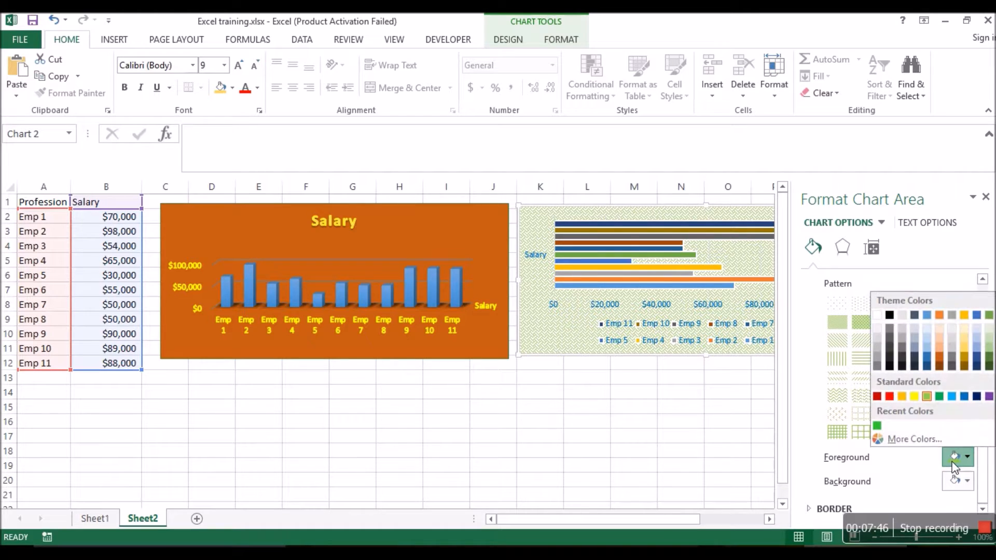
{"action": "left_click", "coordinate": [951, 395]}
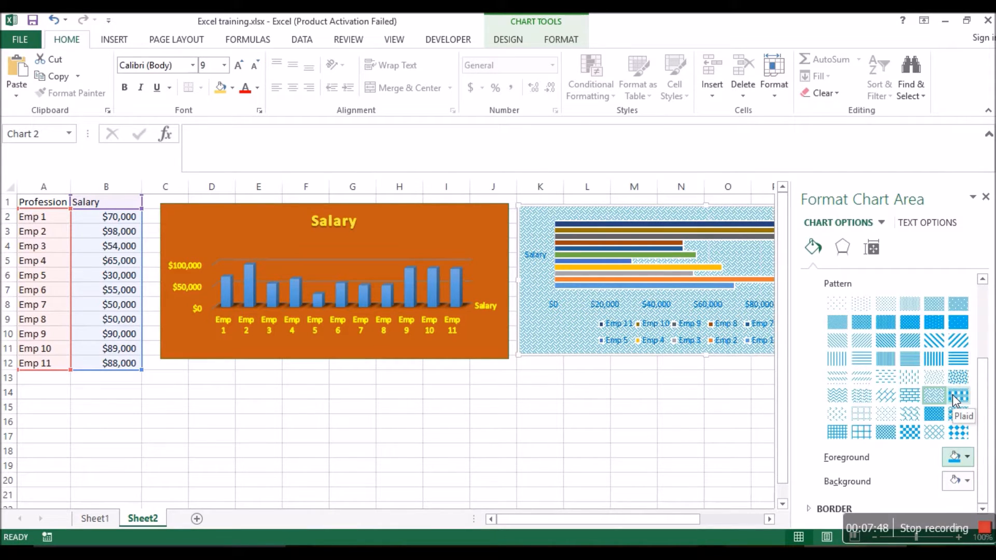
{"action": "left_click", "coordinate": [957, 463]}
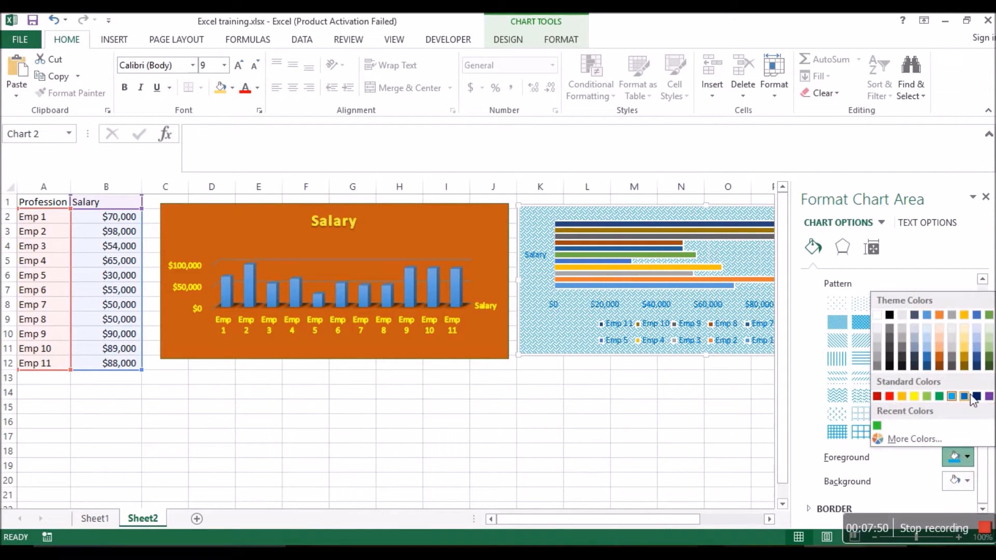
{"action": "left_click", "coordinate": [942, 351]}
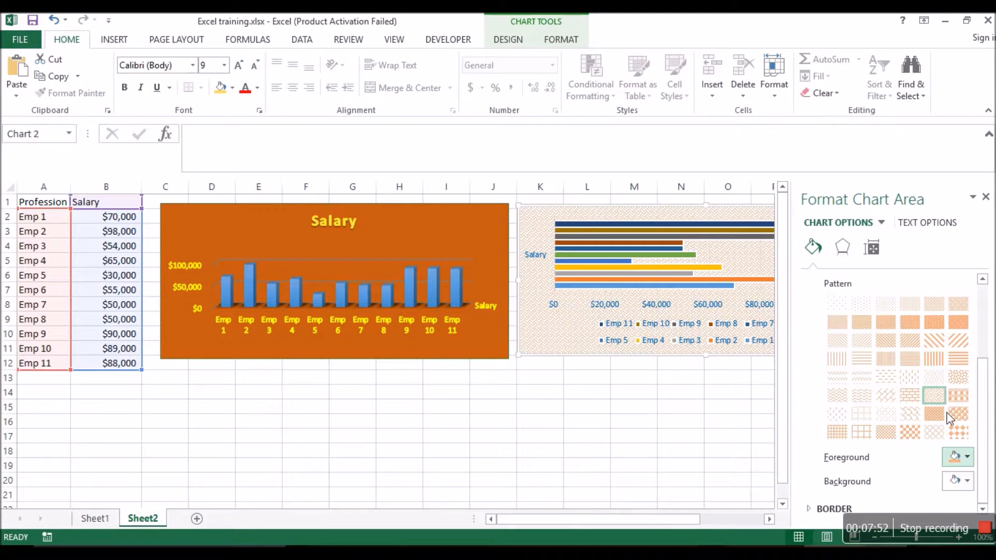
- Set the pattern's background colour to standard yellow, and change it to a darker theme orange
{"action": "left_click", "coordinate": [957, 481]}
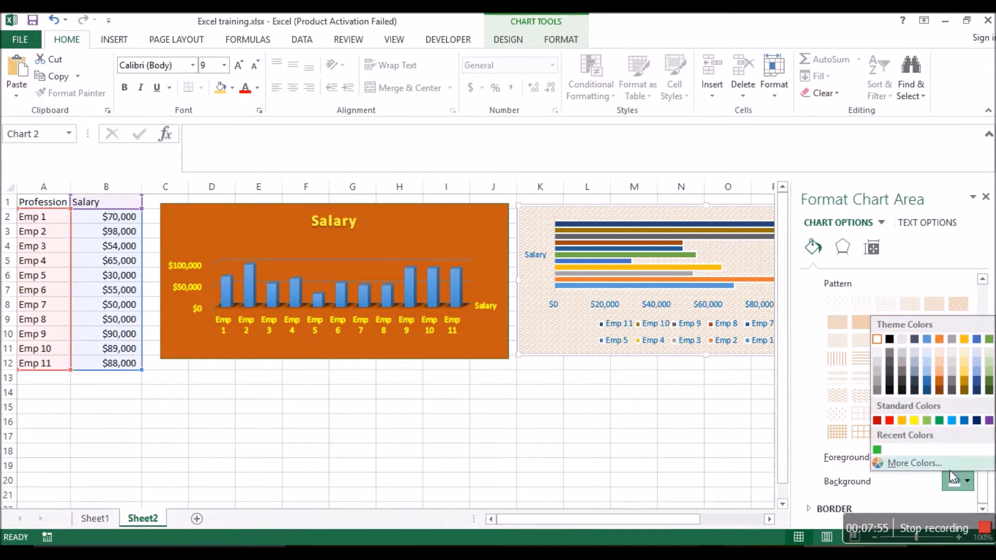
{"action": "left_click", "coordinate": [915, 421]}
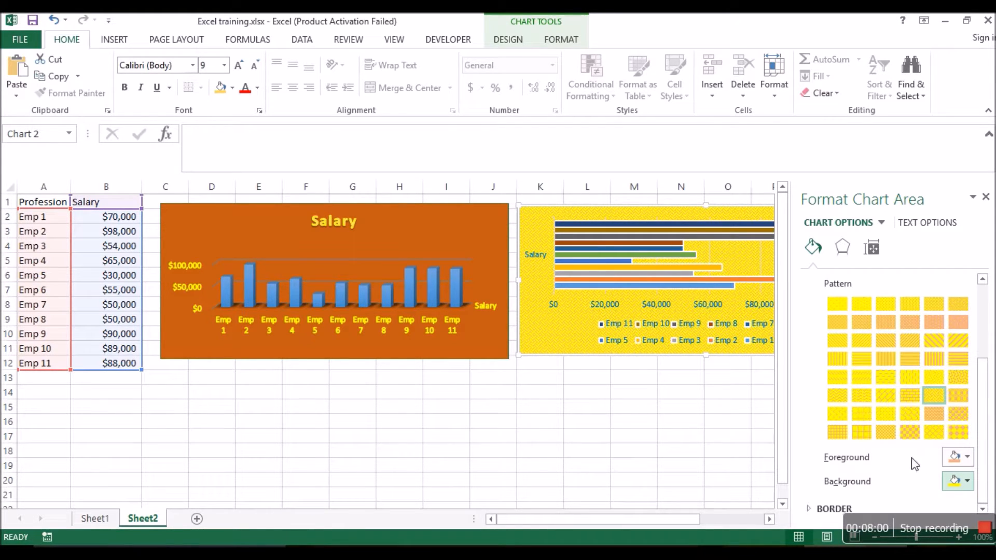
{"action": "left_click", "coordinate": [956, 486]}
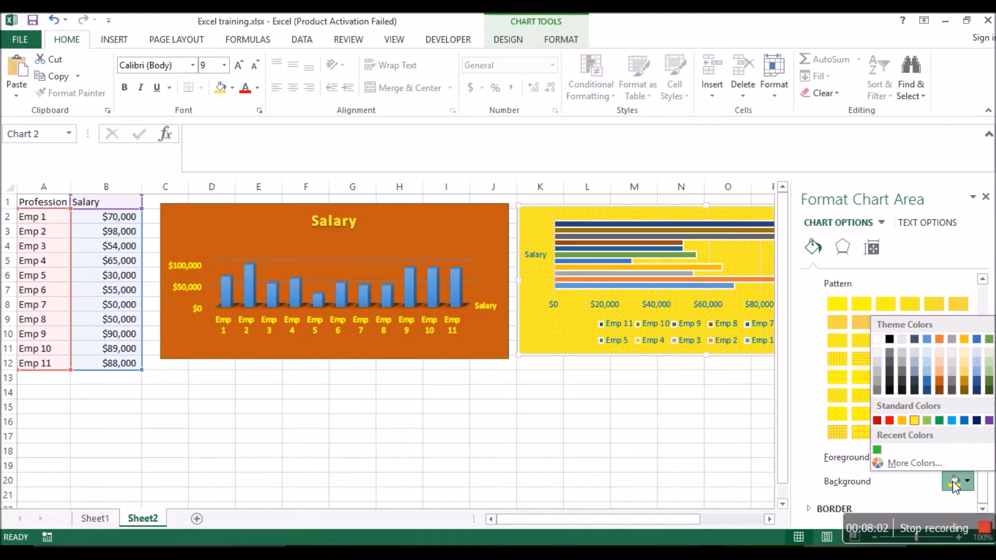
{"action": "left_click", "coordinate": [940, 389]}
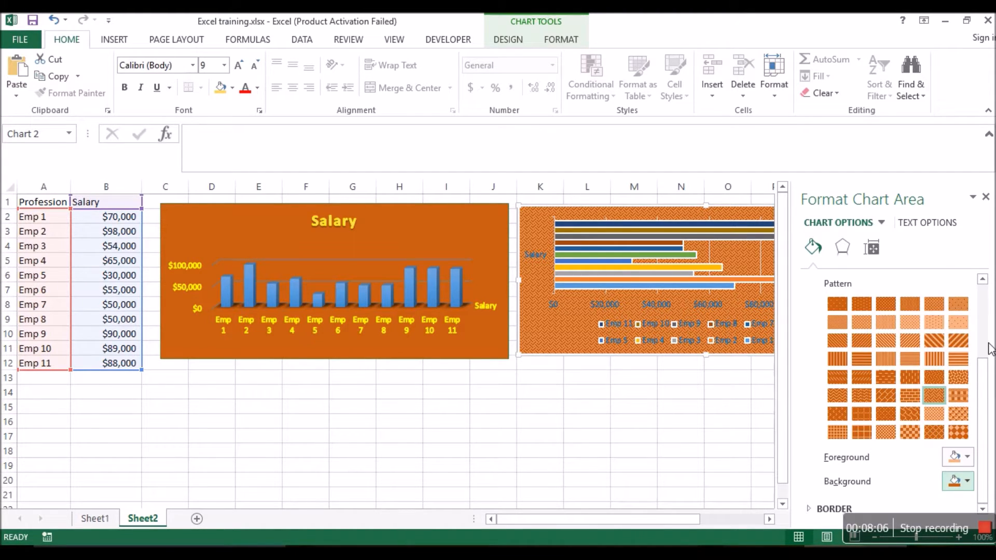
- Reset the bar chart area's fill to Automatic and recolour it with standard light green
{"action": "scroll", "coordinate": [988, 349], "scroll_direction": "up", "scroll_amount": 3}
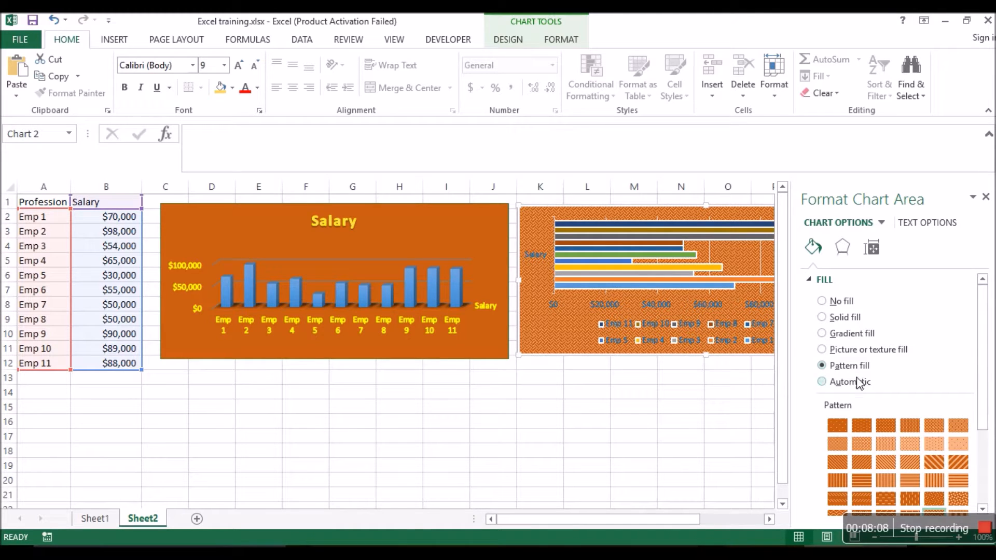
{"action": "left_click", "coordinate": [859, 383]}
{"action": "left_click", "coordinate": [957, 409]}
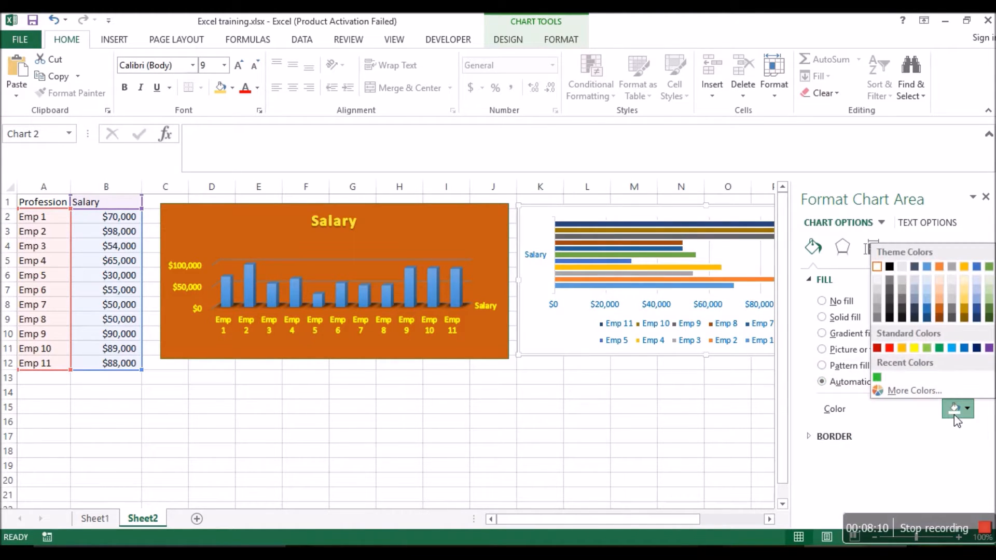
{"action": "left_click", "coordinate": [927, 347]}
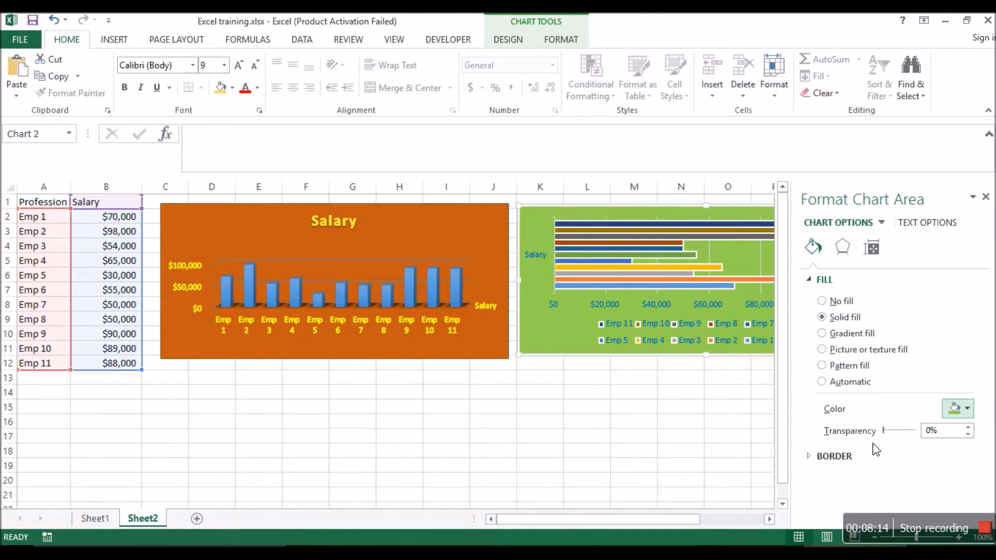
- Set the bar chart area's fill transparency to 100% and close the chart area formatting
{"action": "left_click_drag", "start_coordinate": [881, 436], "coordinate": [924, 437]}
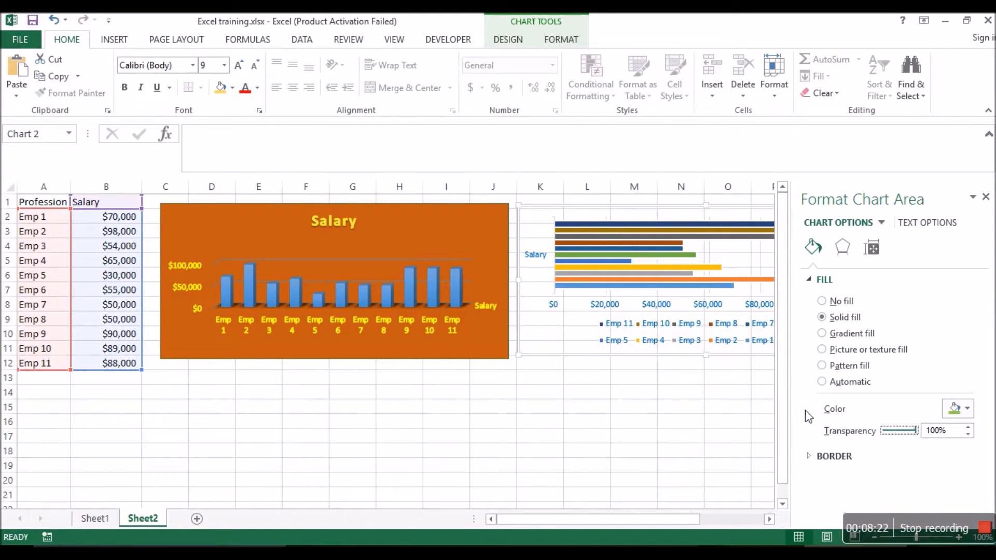
{"action": "left_click", "coordinate": [680, 392]}
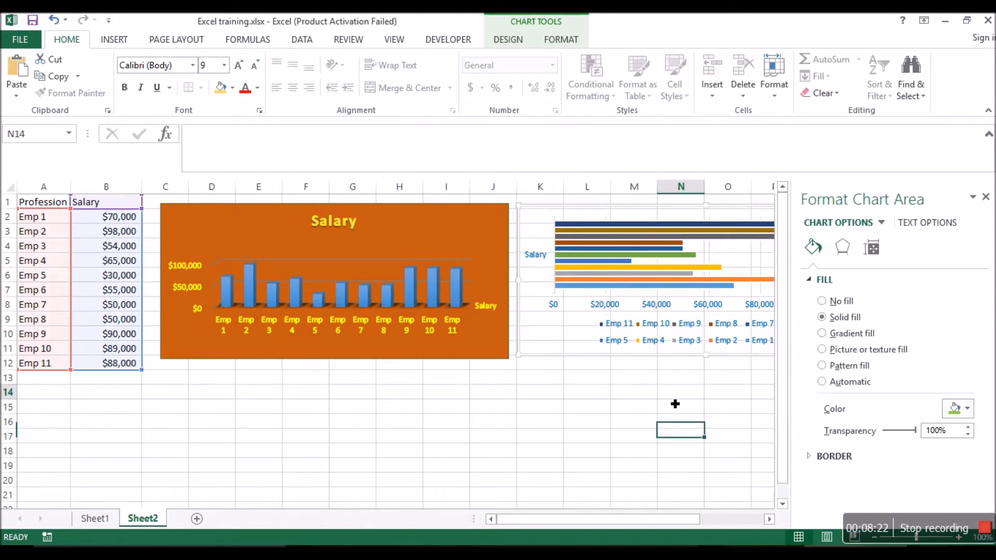
{"action": "left_click", "coordinate": [986, 197]}
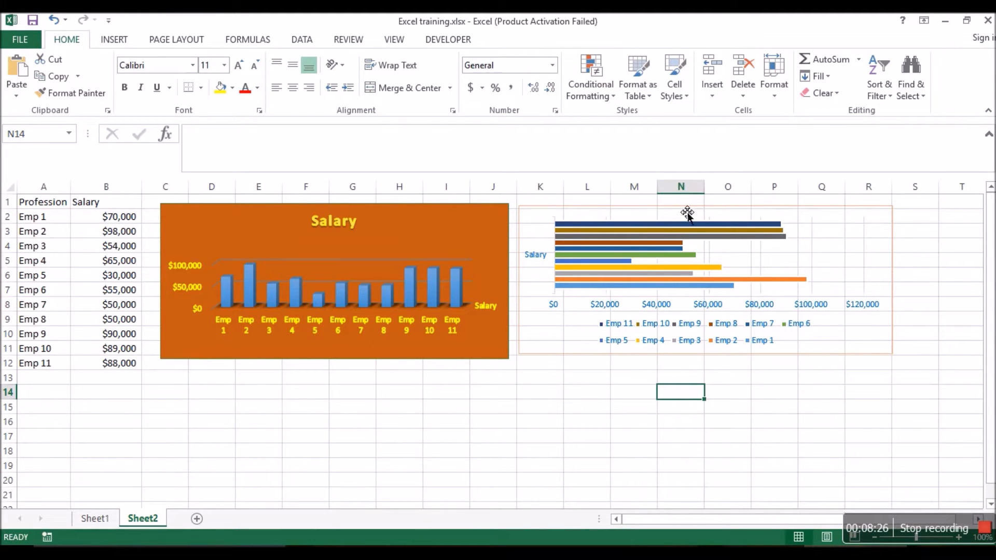
- Nudge the bar chart slightly down and to the right, and open its chart area formatting
{"action": "mouse_move", "coordinate": [826, 357]}
{"action": "left_mouse_down"}
{"action": "mouse_move", "coordinate": [668, 368]}
{"action": "mouse_move", "coordinate": [287, 360]}
{"action": "mouse_move", "coordinate": [289, 487]}
{"action": "mouse_move", "coordinate": [392, 441]}
{"action": "mouse_move", "coordinate": [442, 355]}
{"action": "mouse_move", "coordinate": [469, 347]}
{"action": "mouse_move", "coordinate": [761, 362]}
{"action": "mouse_move", "coordinate": [818, 349]}
{"action": "mouse_move", "coordinate": [818, 361]}
{"action": "mouse_move", "coordinate": [831, 358]}
{"action": "left_mouse_up"}
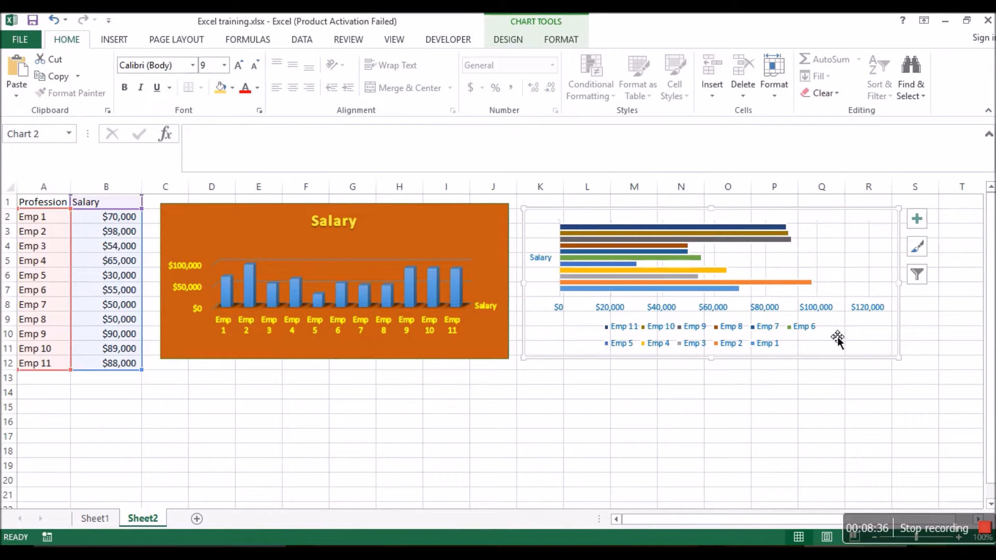
{"action": "right_click", "coordinate": [859, 341]}
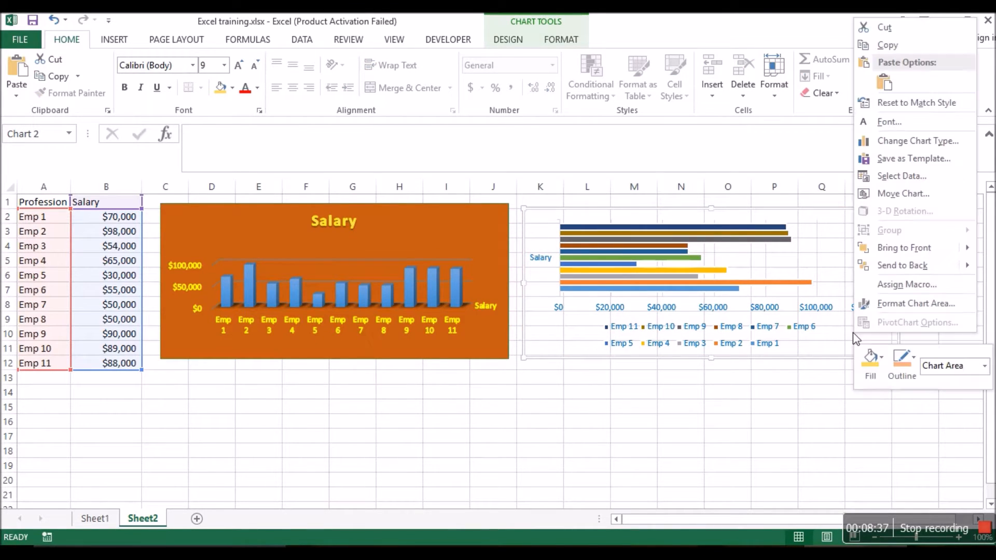
{"action": "left_click", "coordinate": [900, 304]}
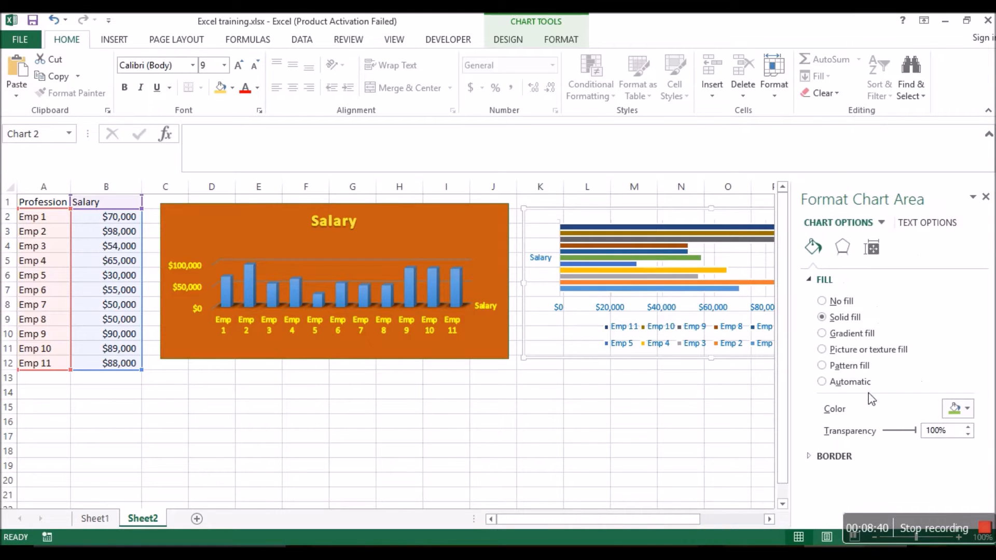
- Give the bar chart area a pattern fill with a standard yellow foreground
{"action": "left_click", "coordinate": [839, 351]}
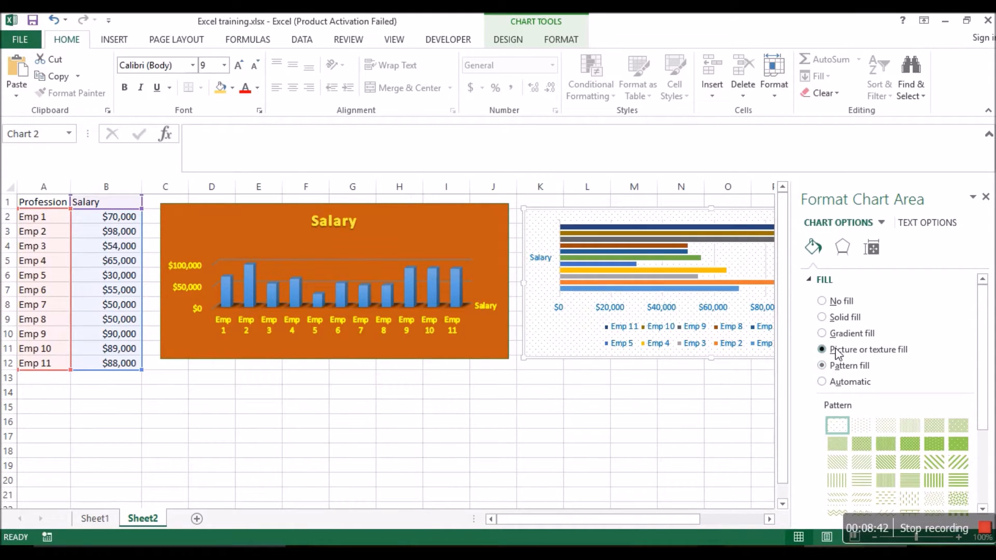
{"action": "left_click", "coordinate": [853, 363]}
{"action": "scroll", "coordinate": [953, 462], "scroll_direction": "down", "scroll_amount": 3}
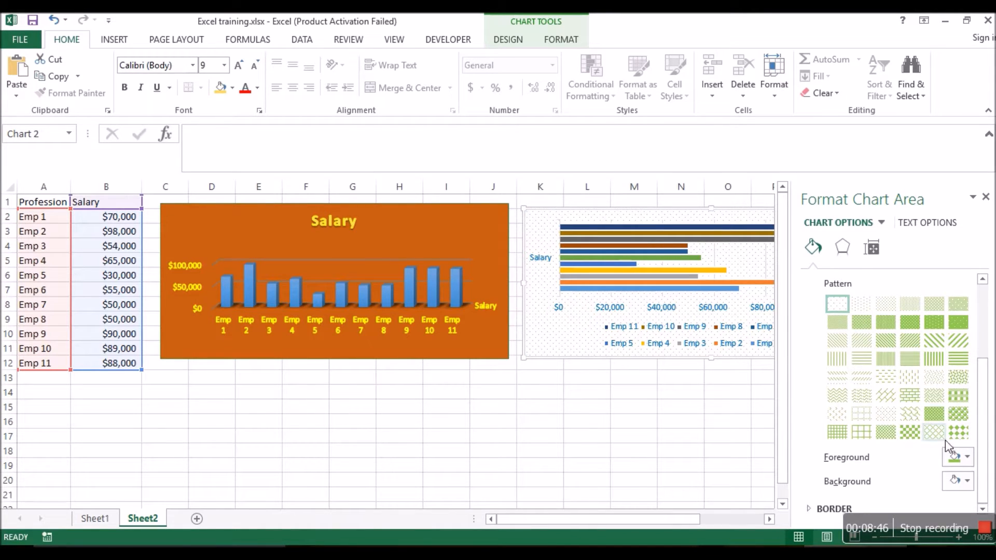
{"action": "left_click", "coordinate": [957, 457]}
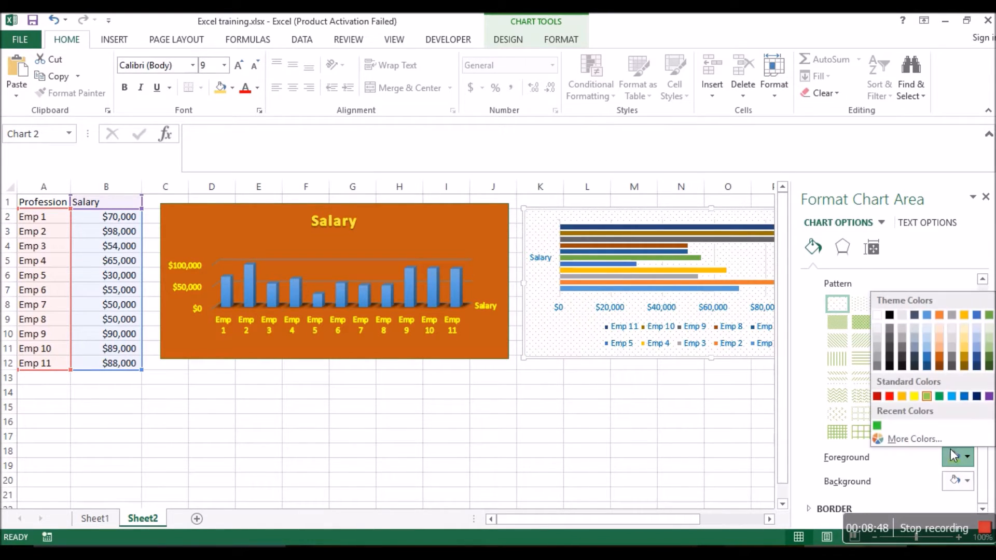
{"action": "left_click", "coordinate": [916, 397]}
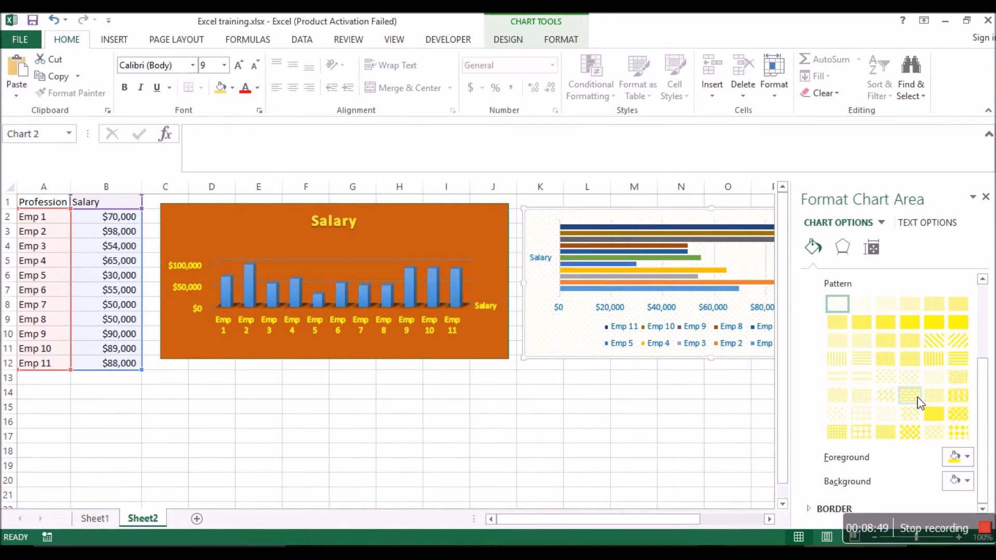
- Set the pattern's background colour to standard red, and change it to a darker theme blue
{"action": "left_click", "coordinate": [953, 481]}
{"action": "left_click", "coordinate": [889, 420]}
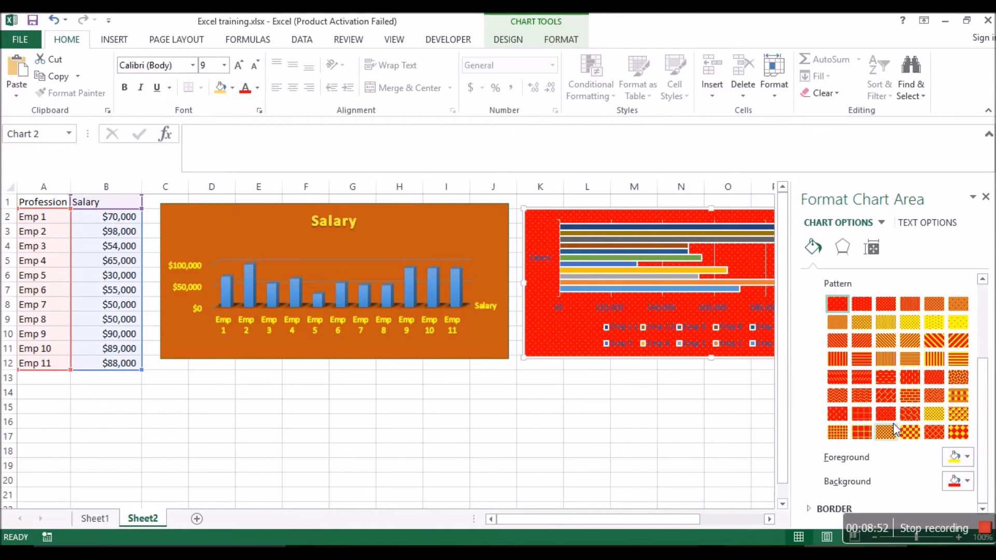
{"action": "left_click", "coordinate": [963, 483]}
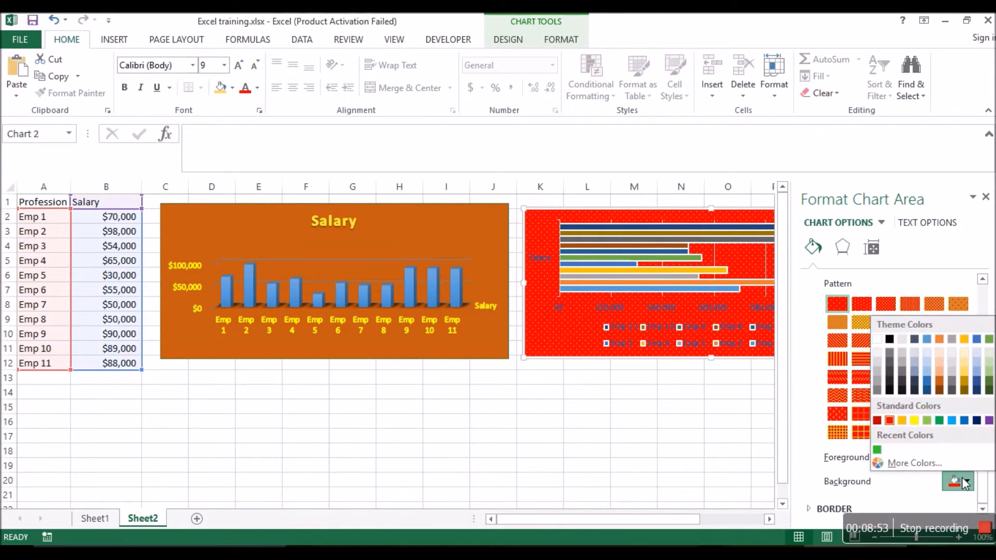
{"action": "left_click", "coordinate": [973, 381]}
{"action": "left_click", "coordinate": [719, 391]}
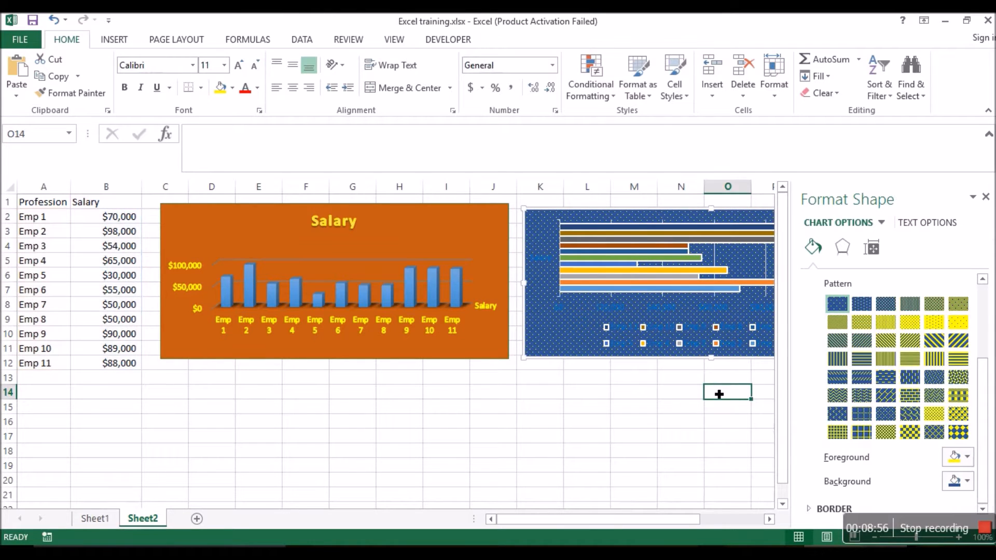
{"action": "left_click", "coordinate": [842, 225]}
{"action": "left_click", "coordinate": [832, 258]}
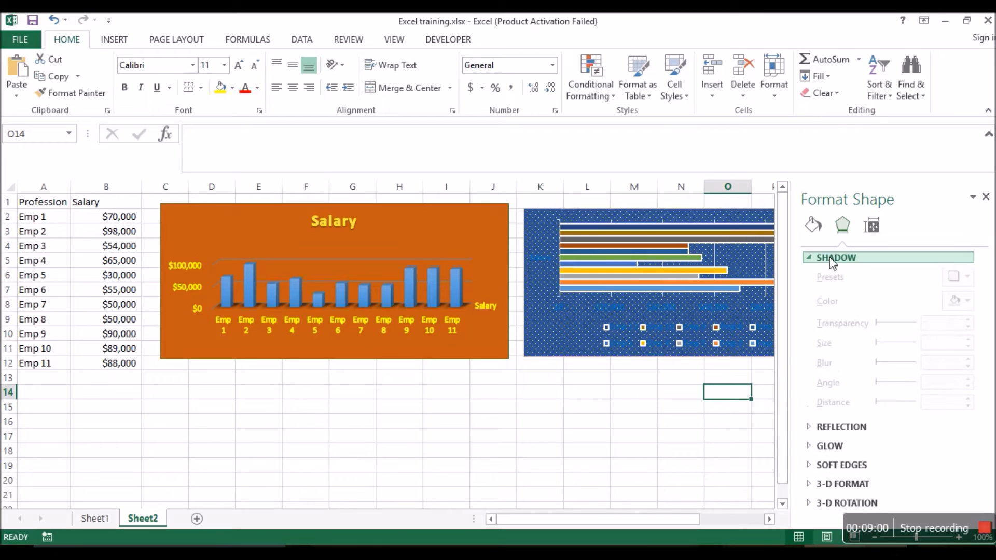
{"action": "left_click", "coordinate": [813, 259]}
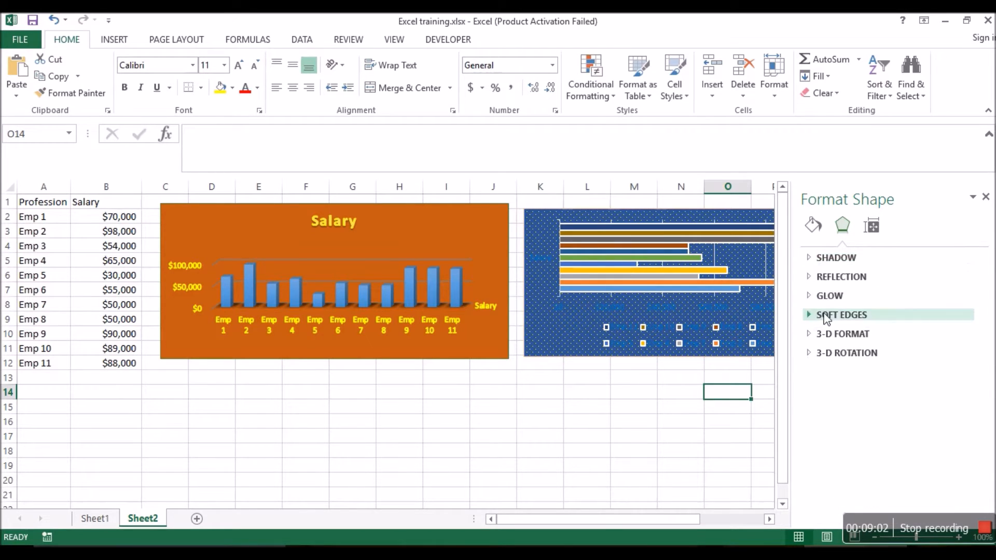
{"action": "left_click", "coordinate": [827, 296]}
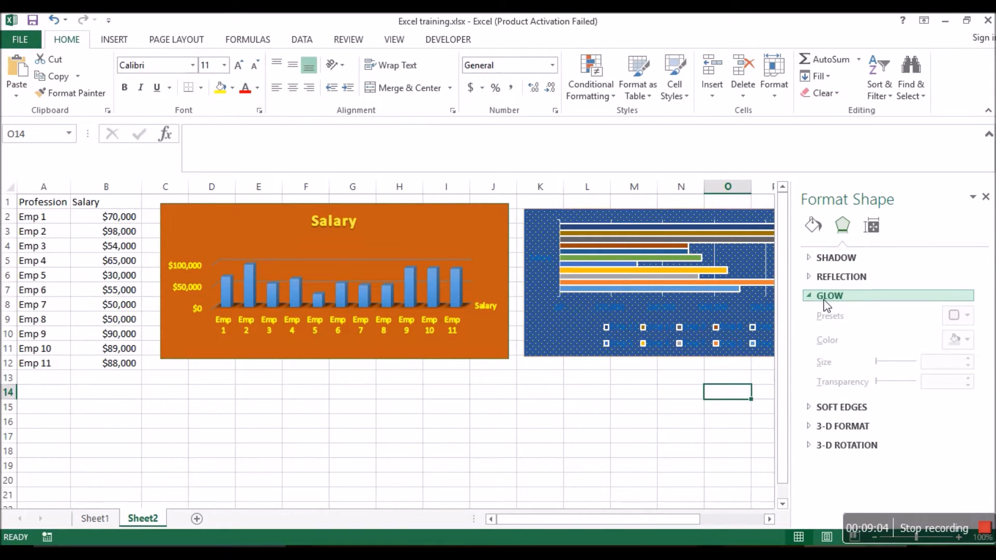
- Apply the left inner shadow preset to the Emp 1 data series in the bar chart
{"action": "left_click", "coordinate": [674, 288]}
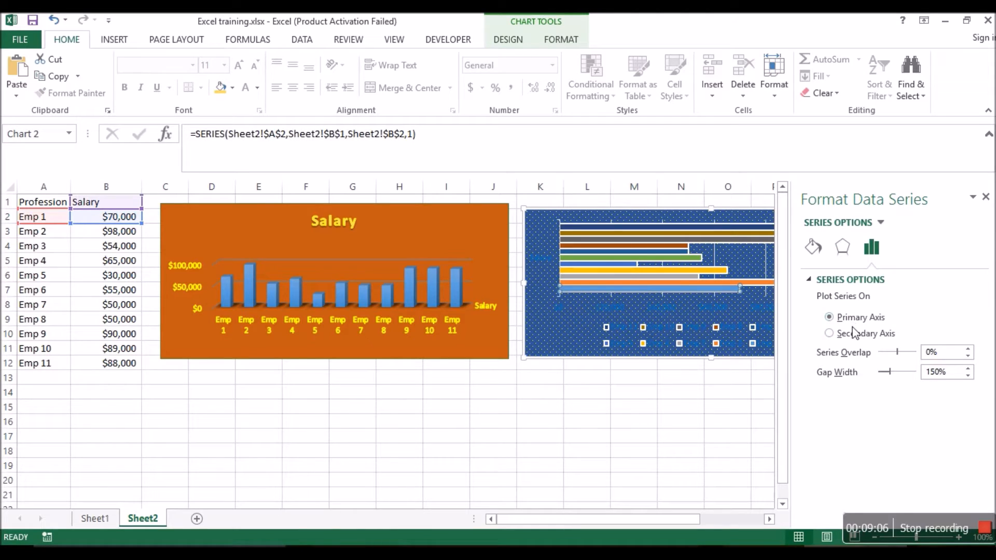
{"action": "left_click", "coordinate": [843, 259]}
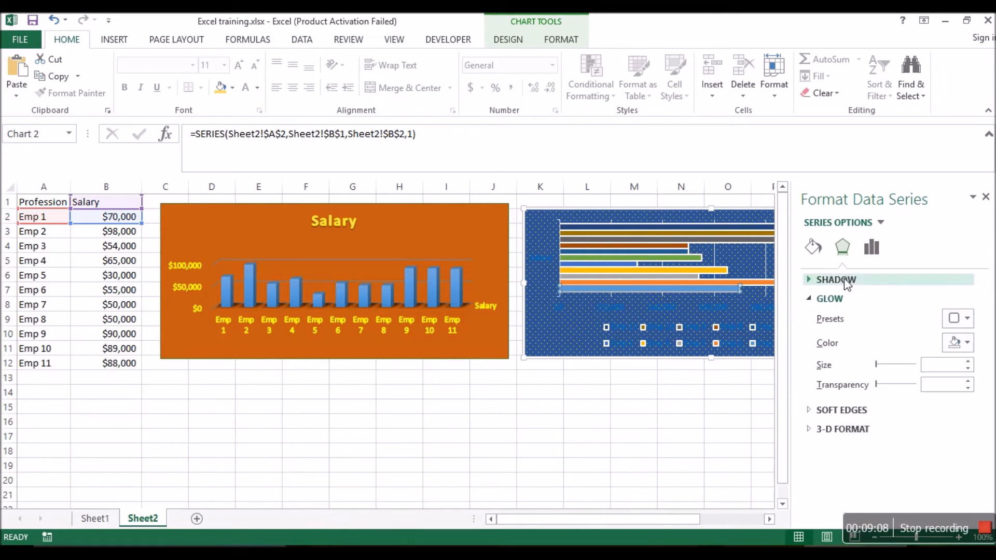
{"action": "left_click", "coordinate": [844, 277]}
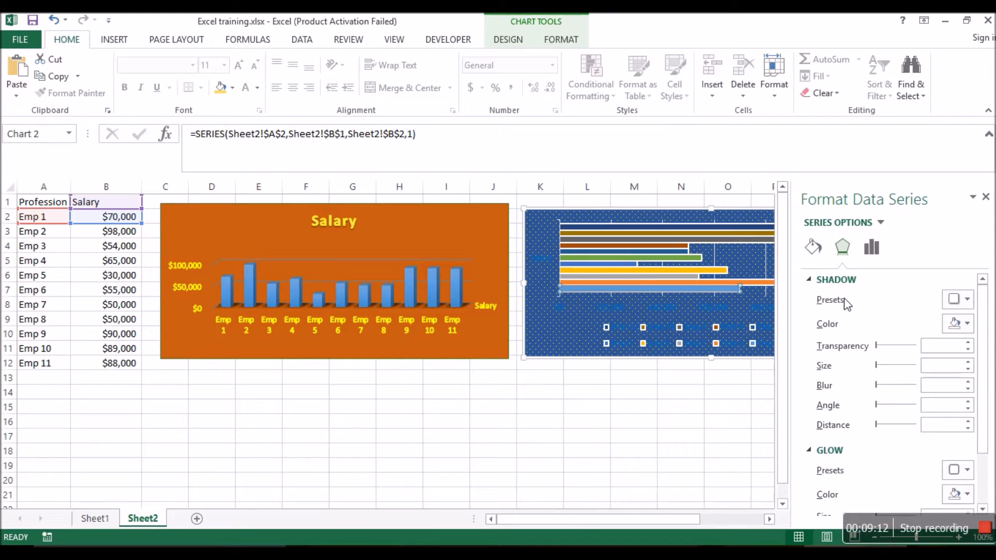
{"action": "left_click", "coordinate": [957, 299]}
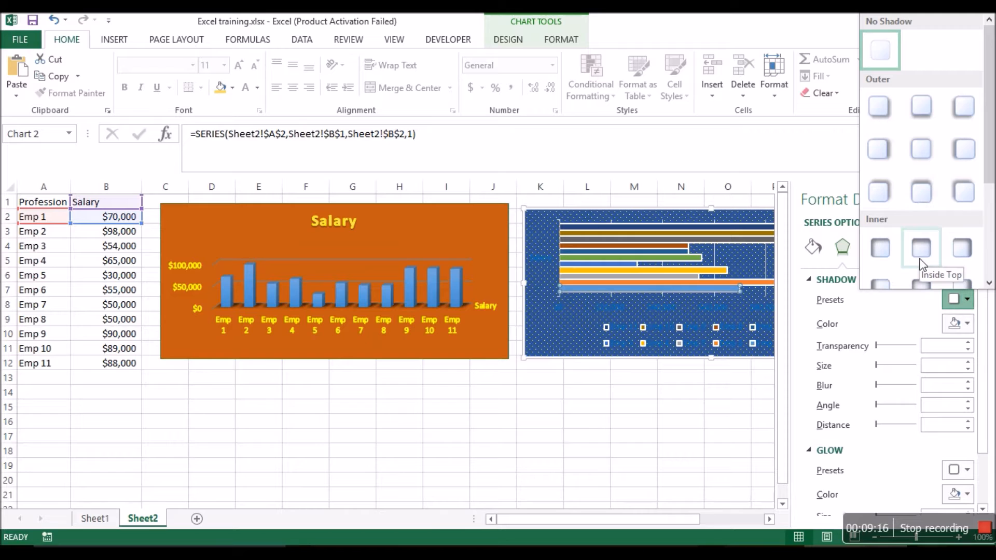
{"action": "left_click", "coordinate": [876, 281]}
{"action": "left_click", "coordinate": [683, 436]}
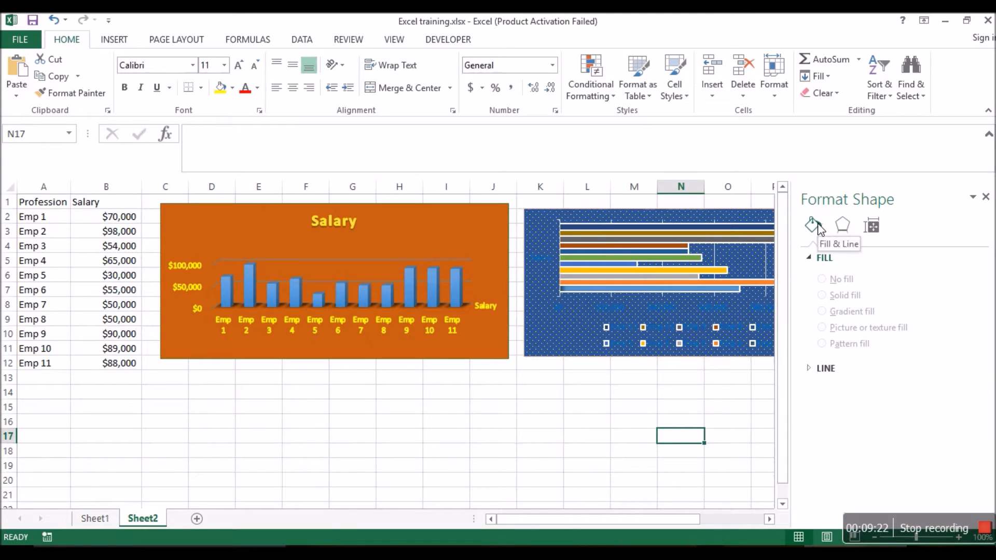
- Give the bar chart area a solid fill in standard green
{"action": "left_click", "coordinate": [571, 352]}
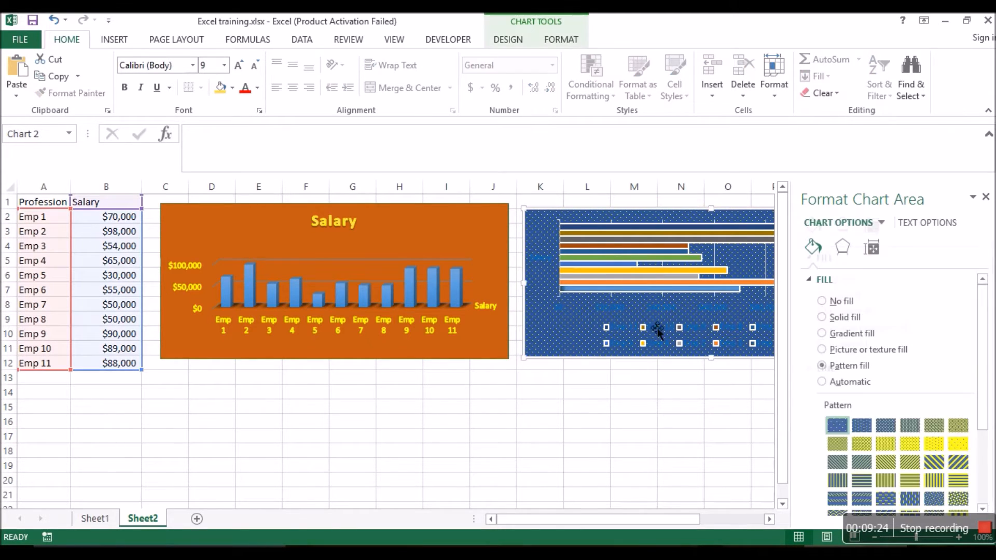
{"action": "left_click", "coordinate": [822, 317]}
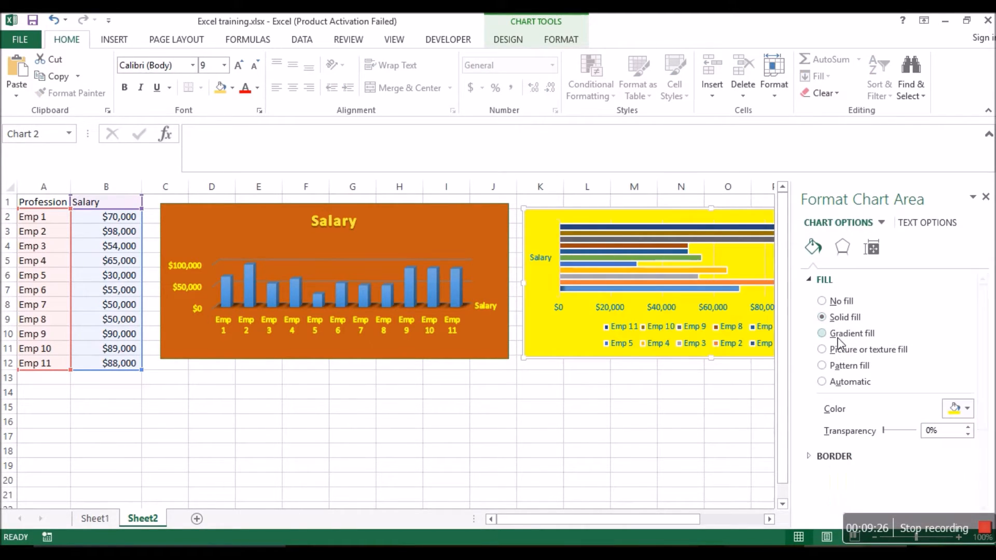
{"action": "left_click", "coordinate": [957, 408]}
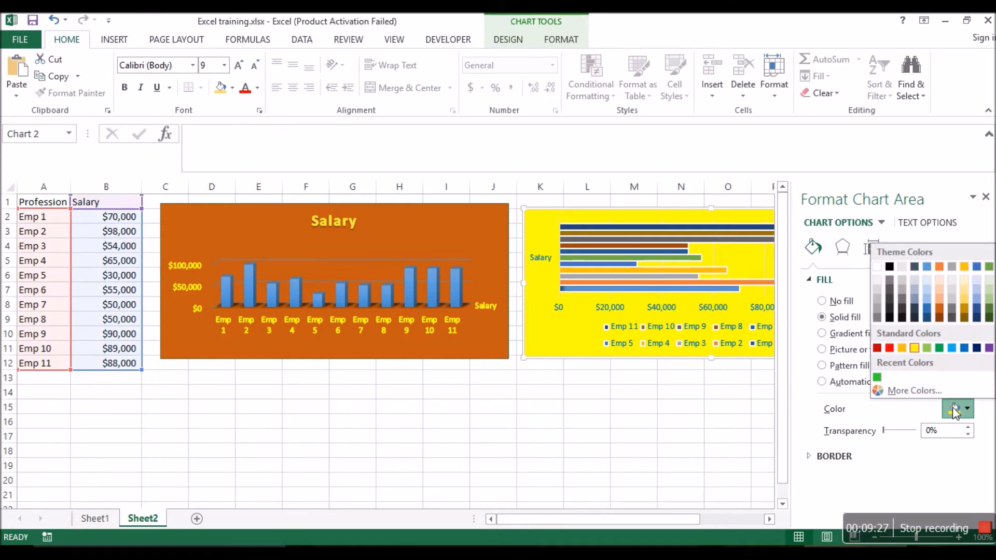
{"action": "left_click", "coordinate": [939, 348]}
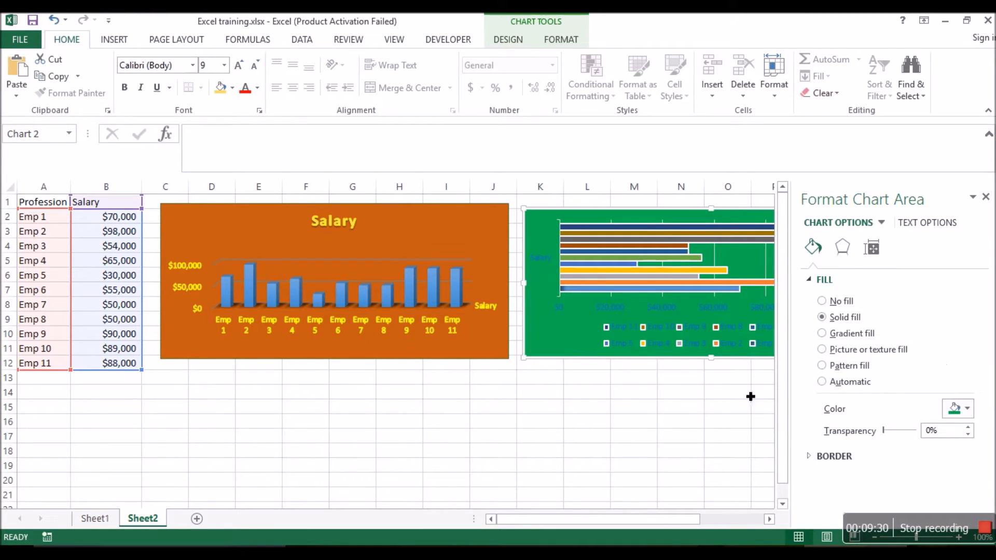
- Apply the lower-right diagonal perspective shadow preset to the bar chart area
{"action": "left_click", "coordinate": [841, 248]}
{"action": "left_click", "coordinate": [835, 280]}
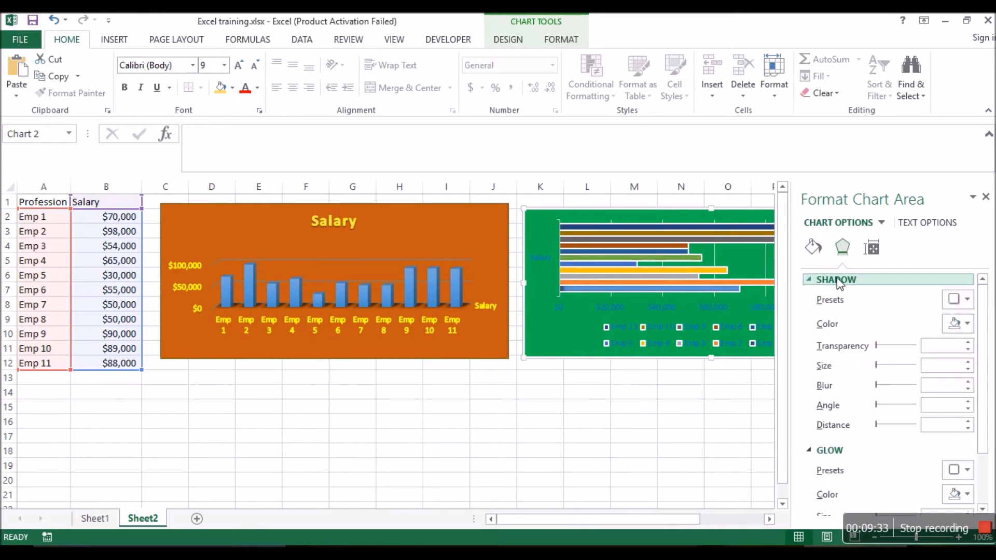
{"action": "left_click", "coordinate": [963, 302]}
{"action": "scroll", "coordinate": [918, 207], "scroll_direction": "down", "scroll_amount": 3}
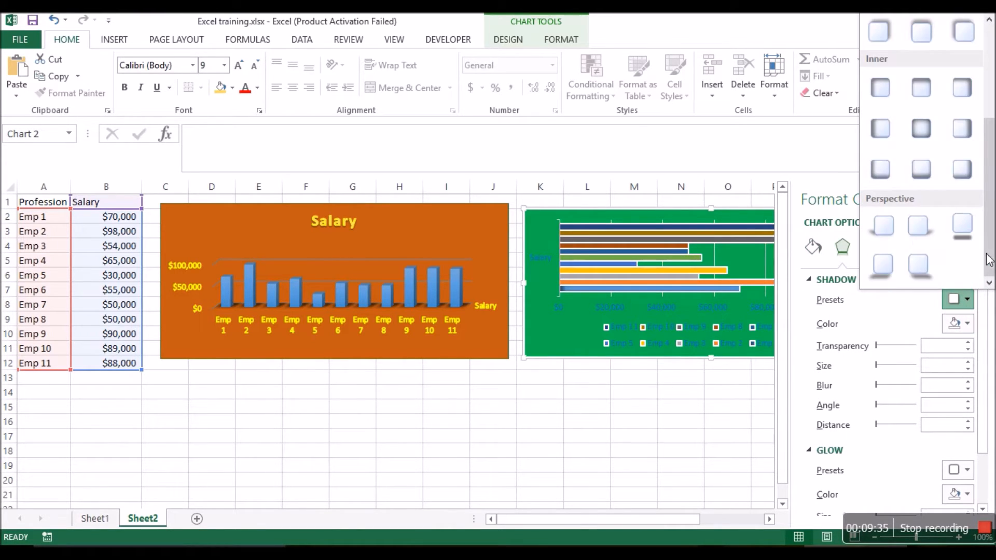
{"action": "left_click", "coordinate": [908, 260]}
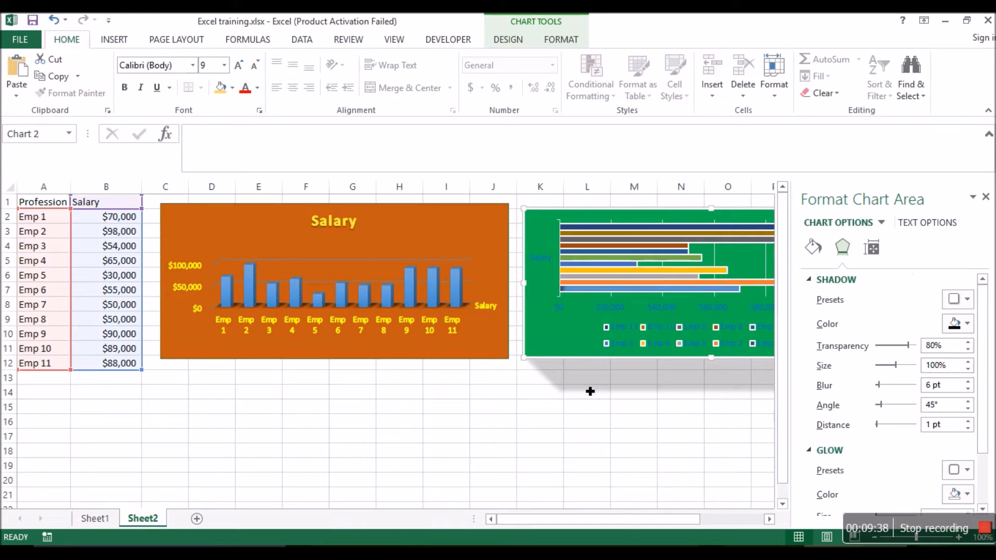
- Set the bar chart area's shadow to the lower-left diagonal perspective preset
{"action": "left_click", "coordinate": [964, 299]}
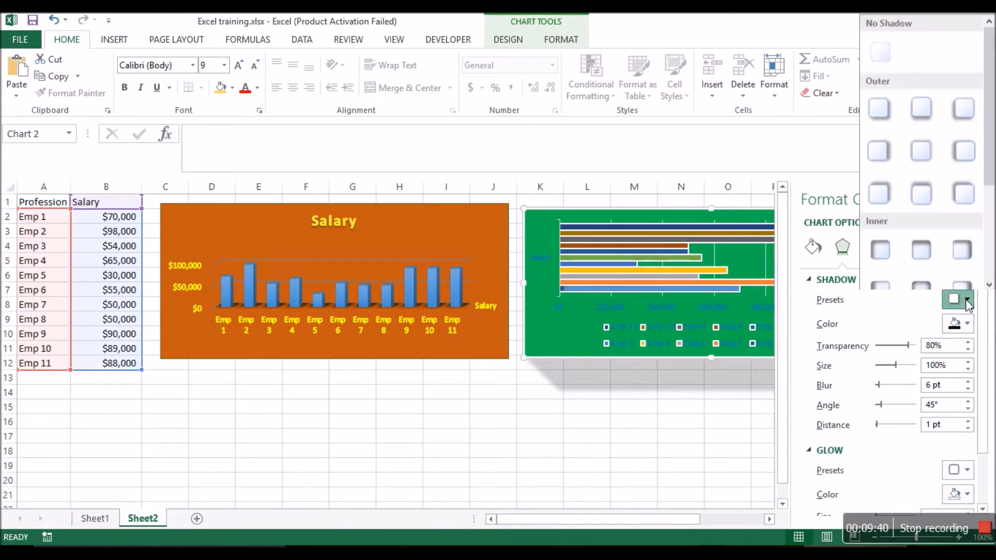
{"action": "scroll", "coordinate": [915, 260], "scroll_direction": "down", "scroll_amount": 3}
{"action": "left_click", "coordinate": [890, 267]}
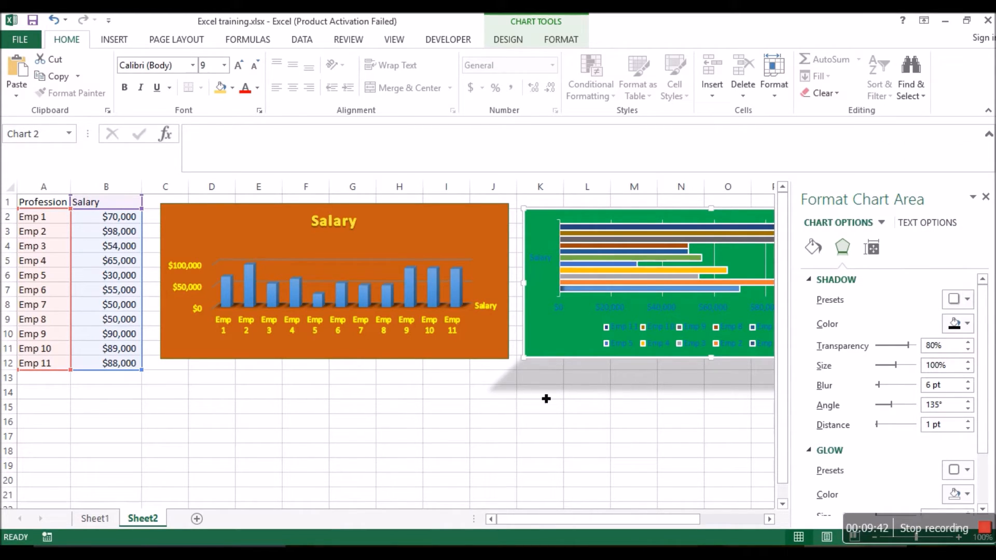
{"action": "left_click", "coordinate": [959, 299]}
{"action": "scroll", "coordinate": [962, 306], "scroll_direction": "down", "scroll_amount": 3}
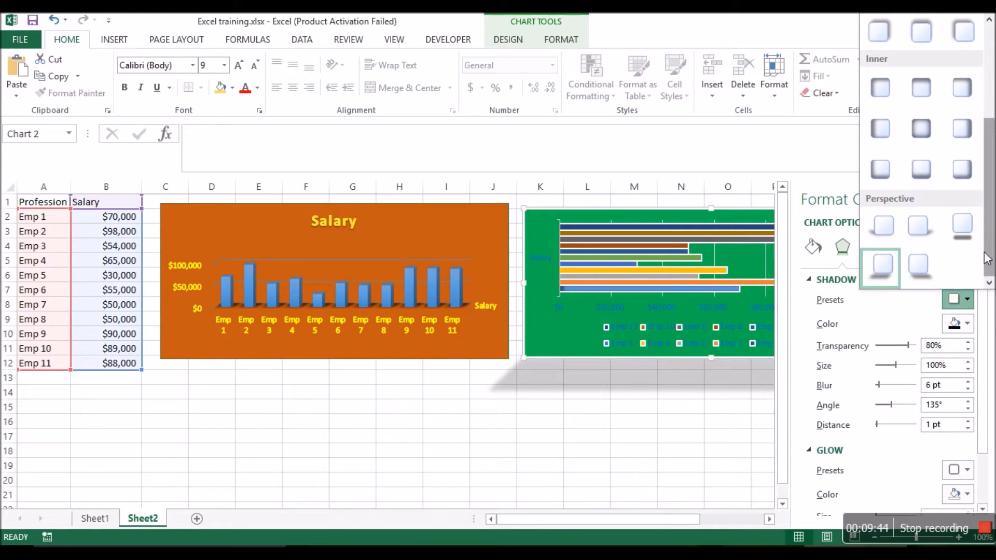
{"action": "left_click", "coordinate": [984, 418]}
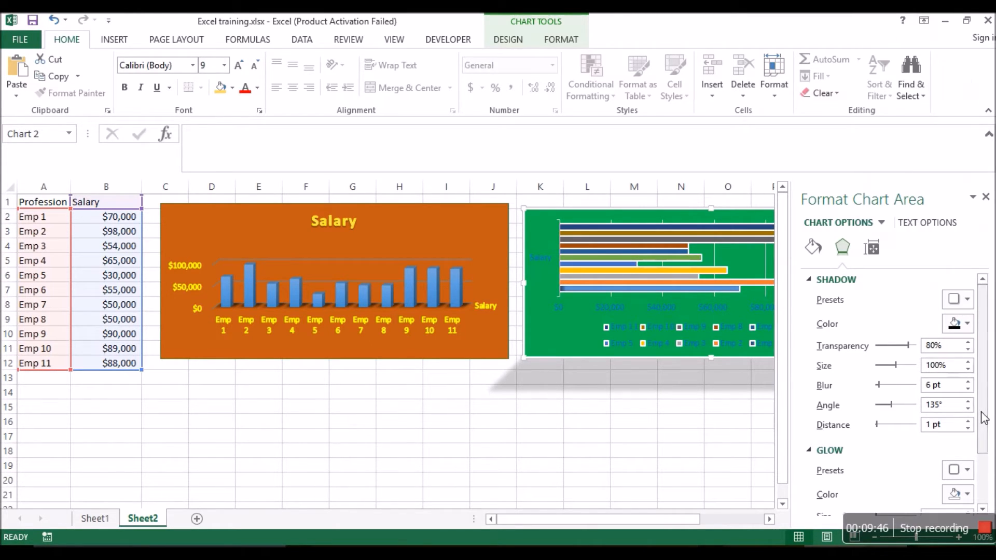
- Apply the 18 pt gold glow preset to the bar chart area and show its size settings
{"action": "left_click", "coordinate": [959, 469]}
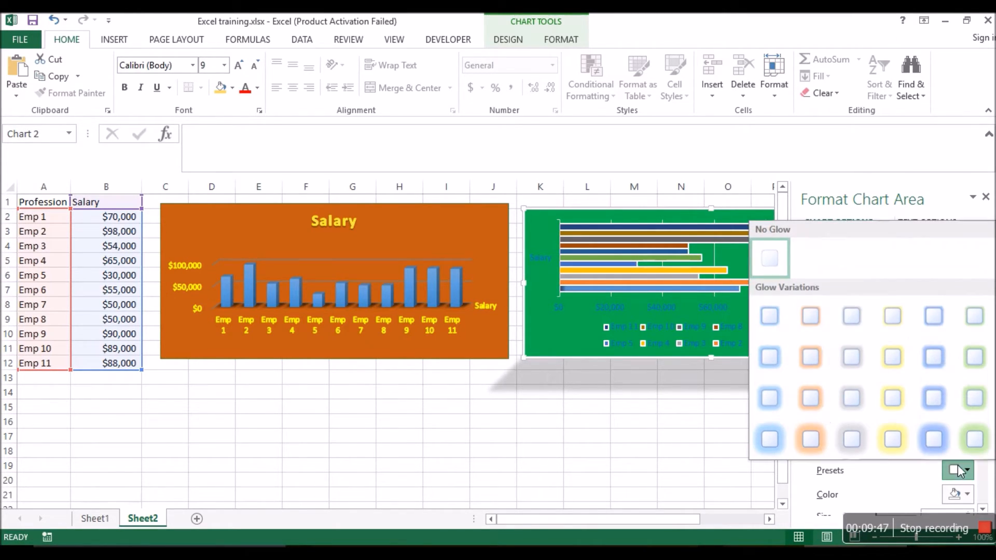
{"action": "left_click", "coordinate": [884, 441]}
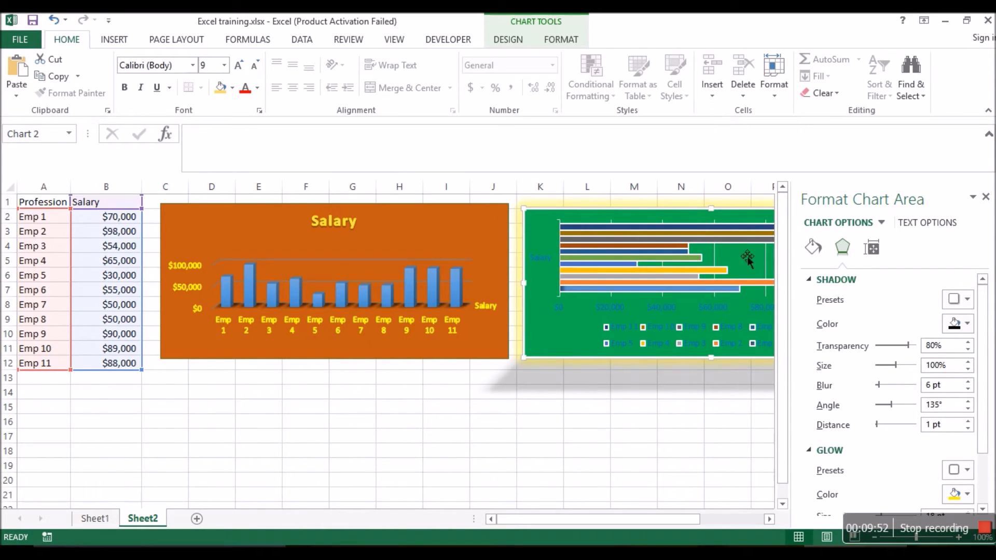
{"action": "left_click", "coordinate": [882, 256]}
{"action": "left_click", "coordinate": [805, 280]}
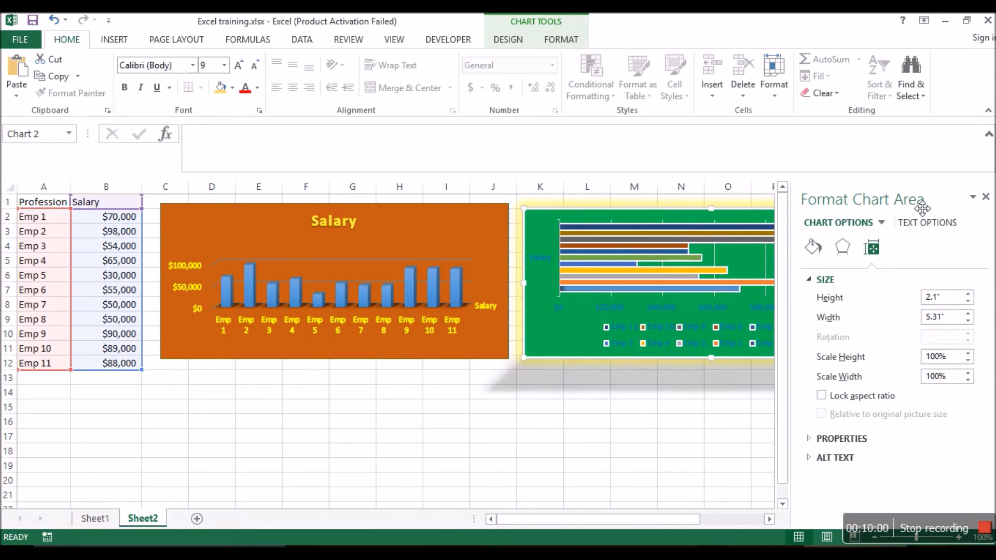
- Close the chart area formatting, and enlarge the bar chart slightly from its lower-left corner
{"action": "left_click", "coordinate": [986, 197]}
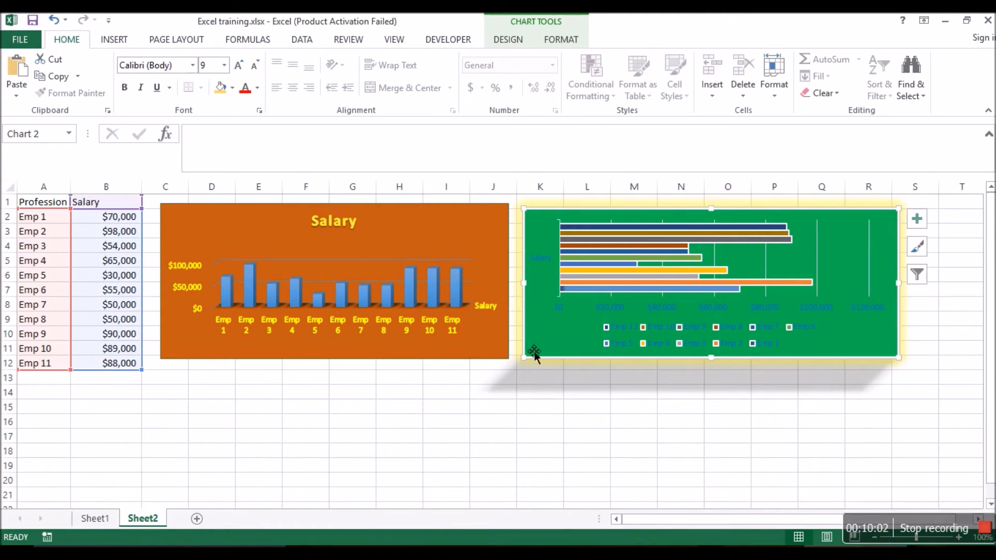
{"action": "mouse_move", "coordinate": [524, 358]}
{"action": "left_mouse_down"}
{"action": "mouse_move", "coordinate": [532, 377]}
{"action": "mouse_move", "coordinate": [367, 505]}
{"action": "mouse_move", "coordinate": [464, 418]}
{"action": "mouse_move", "coordinate": [475, 427]}
{"action": "mouse_move", "coordinate": [582, 341]}
{"action": "mouse_move", "coordinate": [538, 369]}
{"action": "mouse_move", "coordinate": [523, 360]}
{"action": "left_mouse_up"}
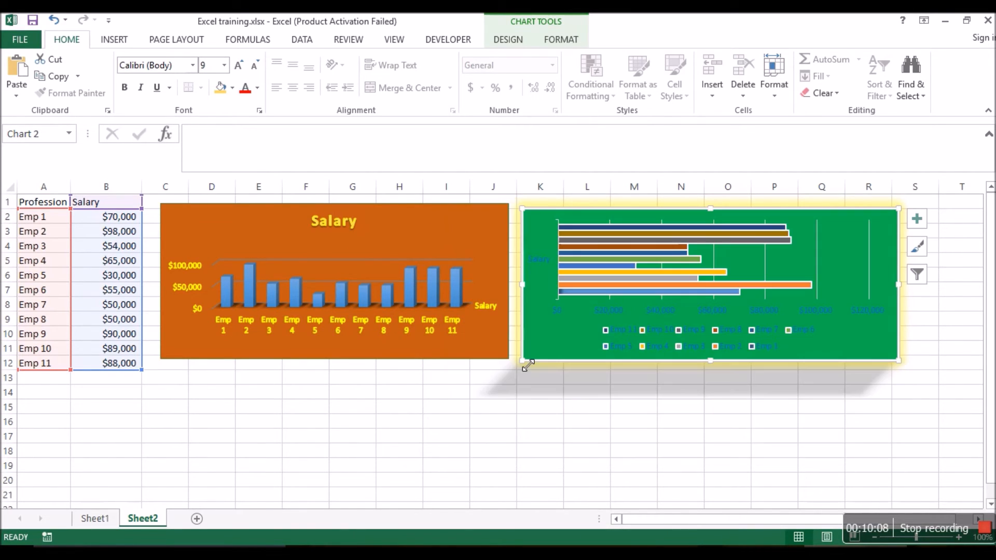
{"action": "left_click", "coordinate": [549, 400]}
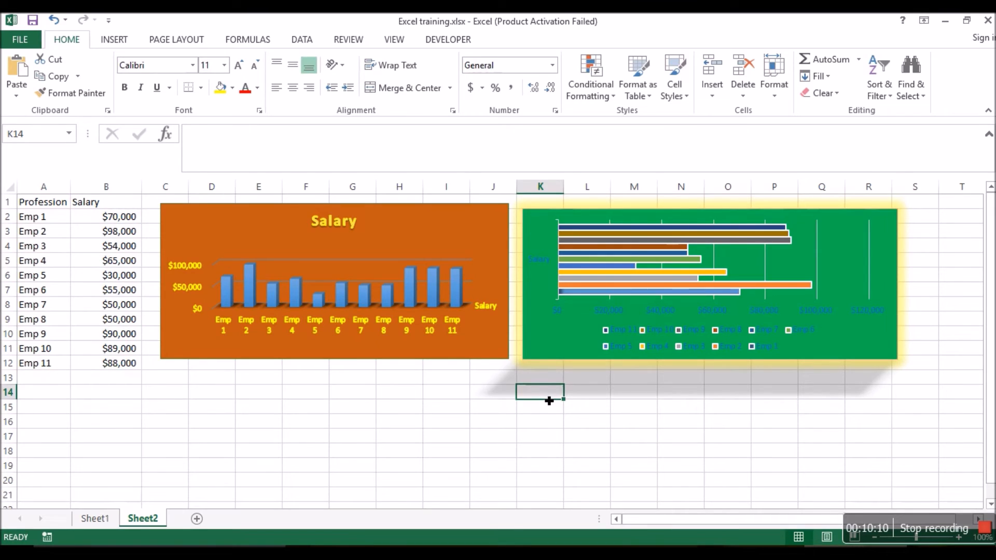